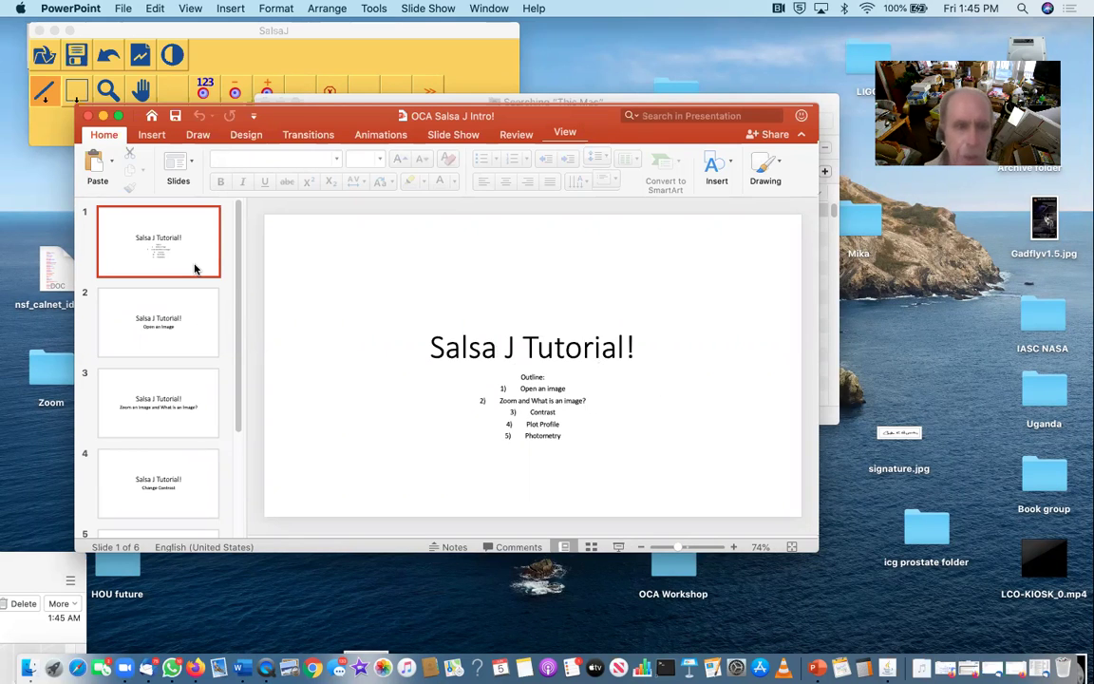
- Advance through the Open, Zoom, Contrast and Plot Profile slides to the final Photometry! slide
key(Down)
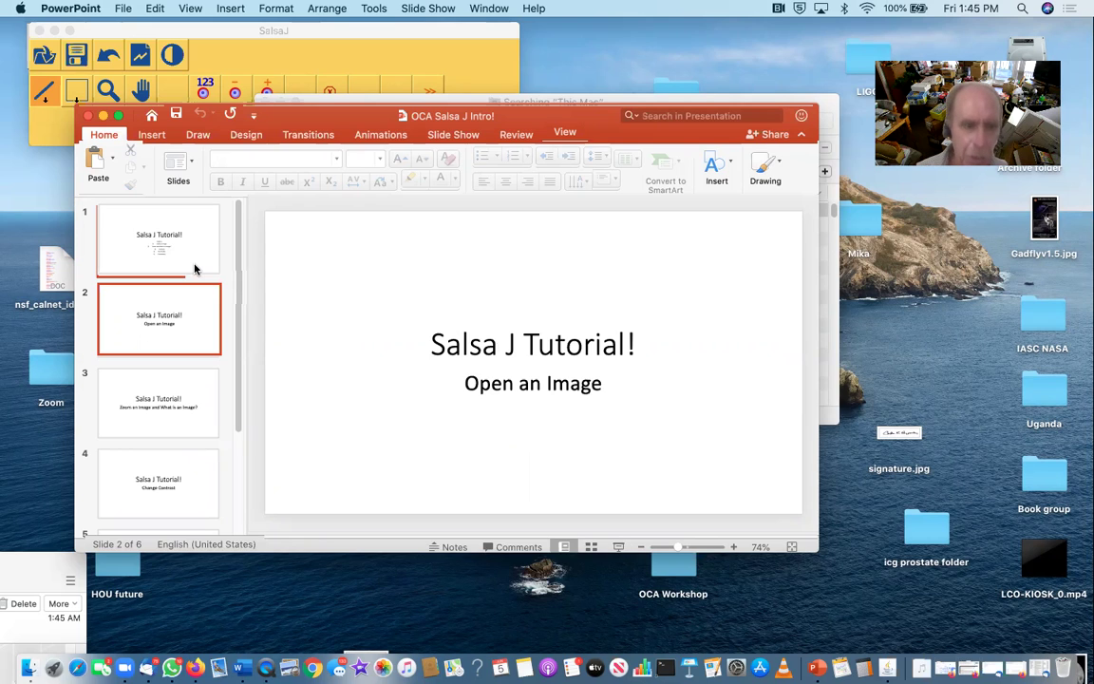
key(Down)
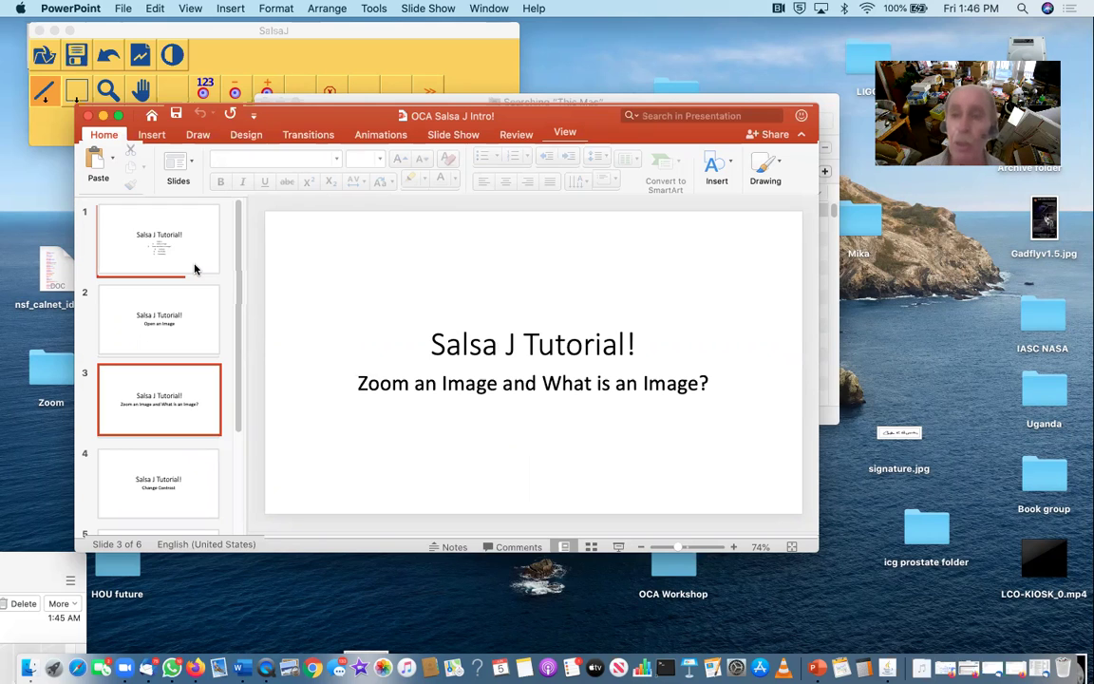
key(Down)
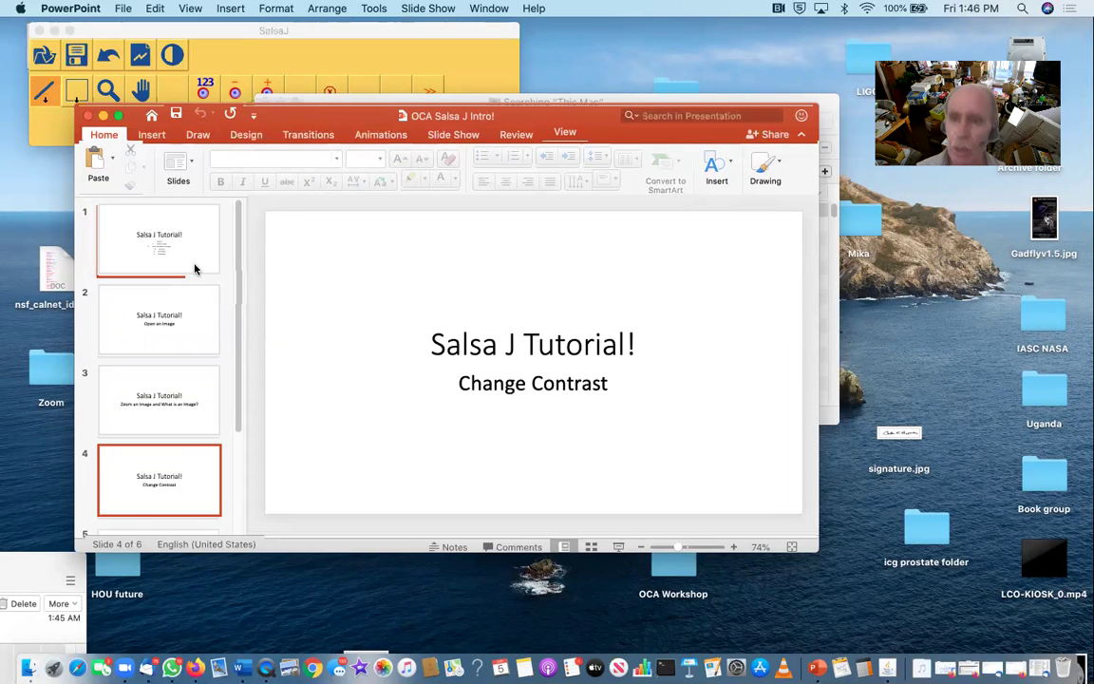
key(Down)
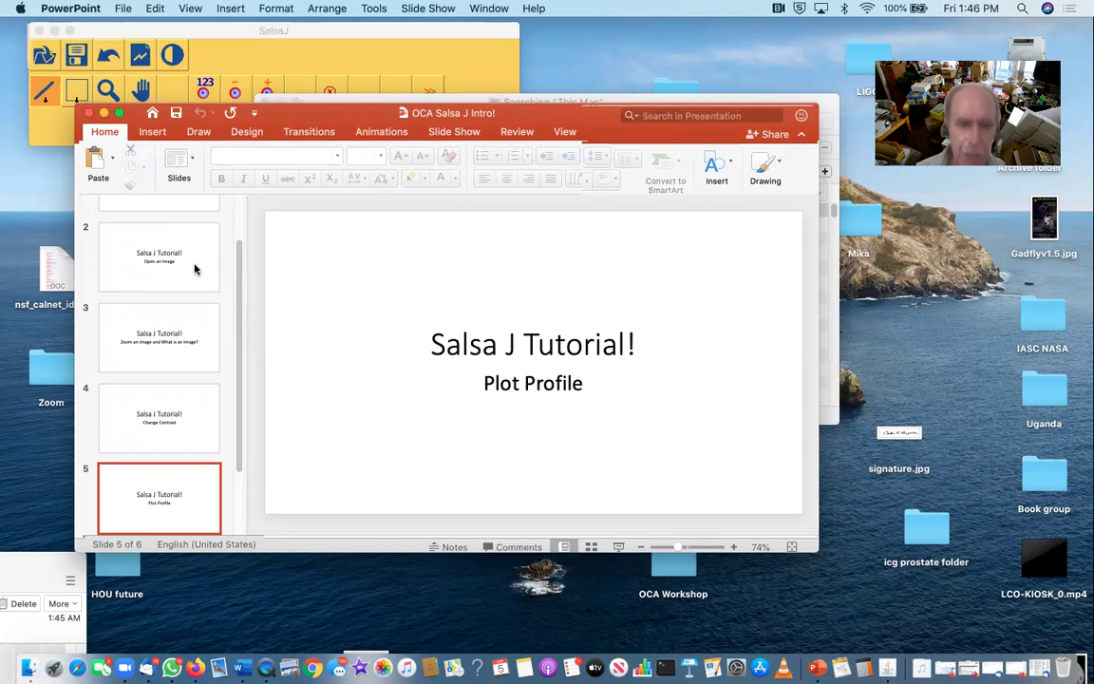
key(Down)
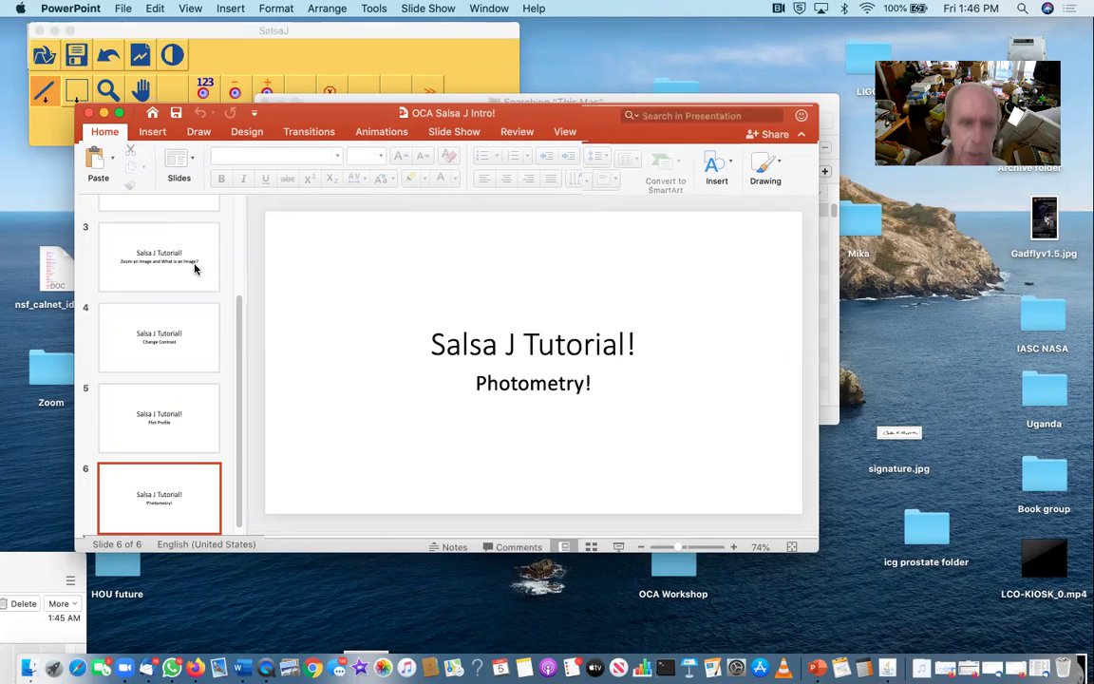
- Return to the outline on slide 1, then move the PowerPoint window right and shrink it
drag(238, 302, 271, 167)
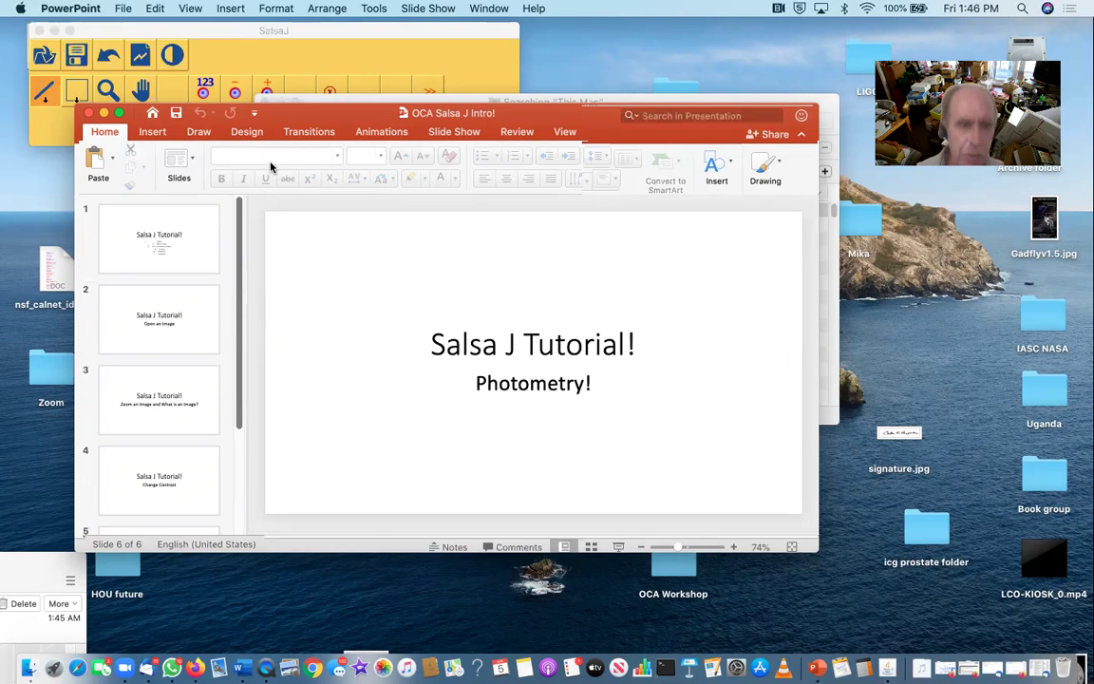
click(149, 211)
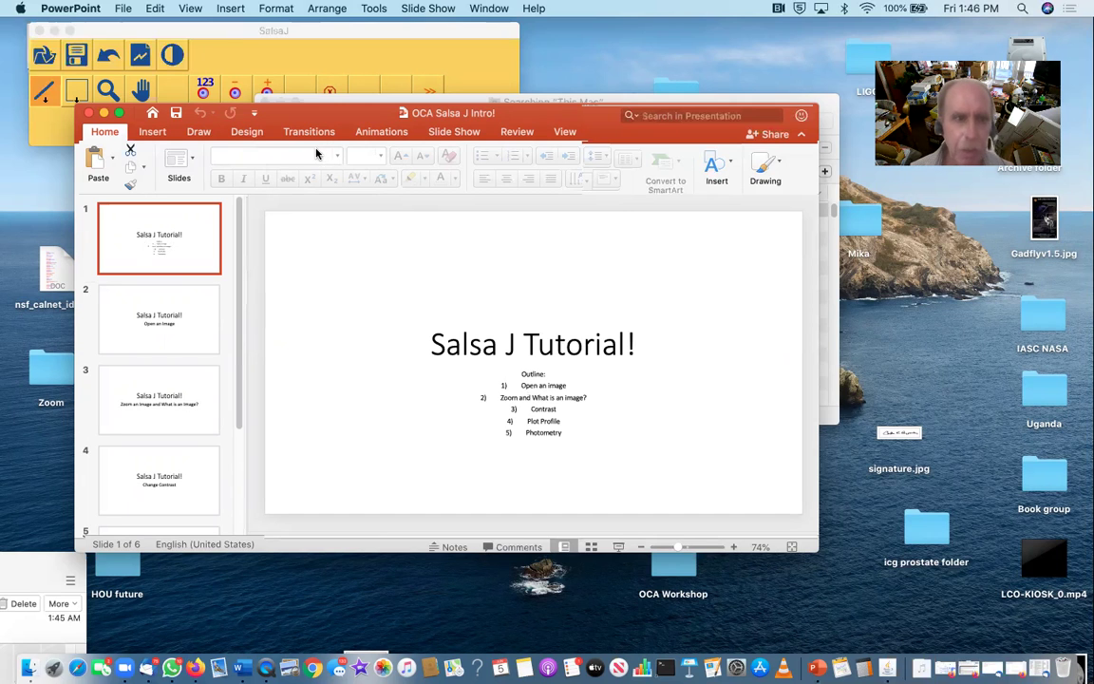
drag(276, 112, 421, 98)
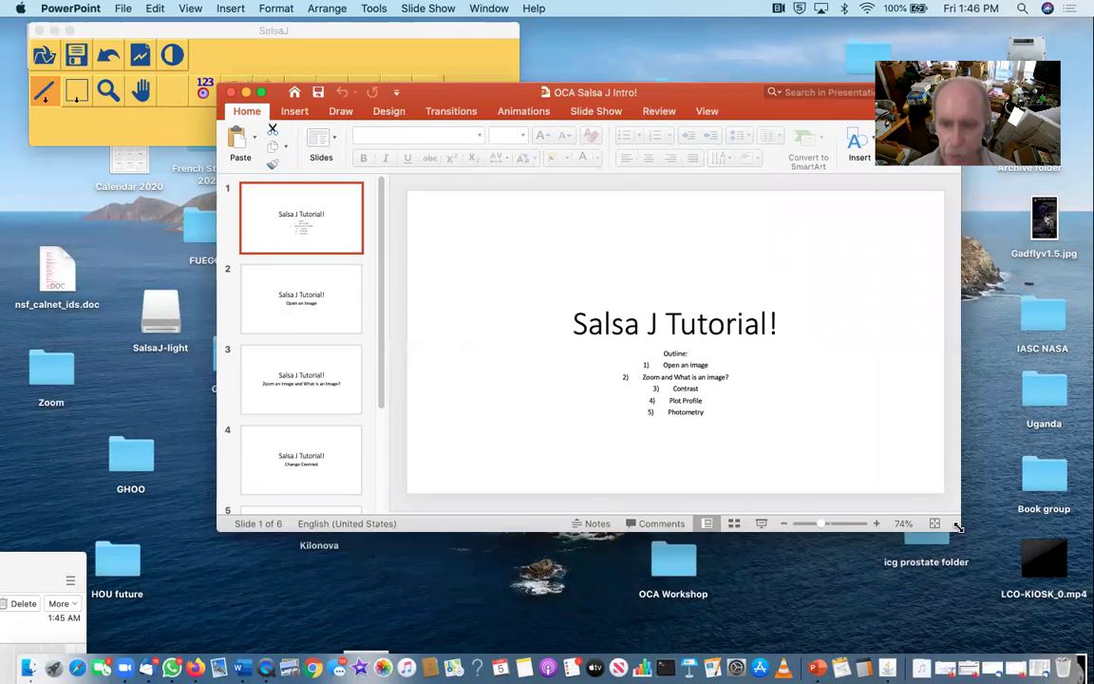
drag(958, 527, 682, 472)
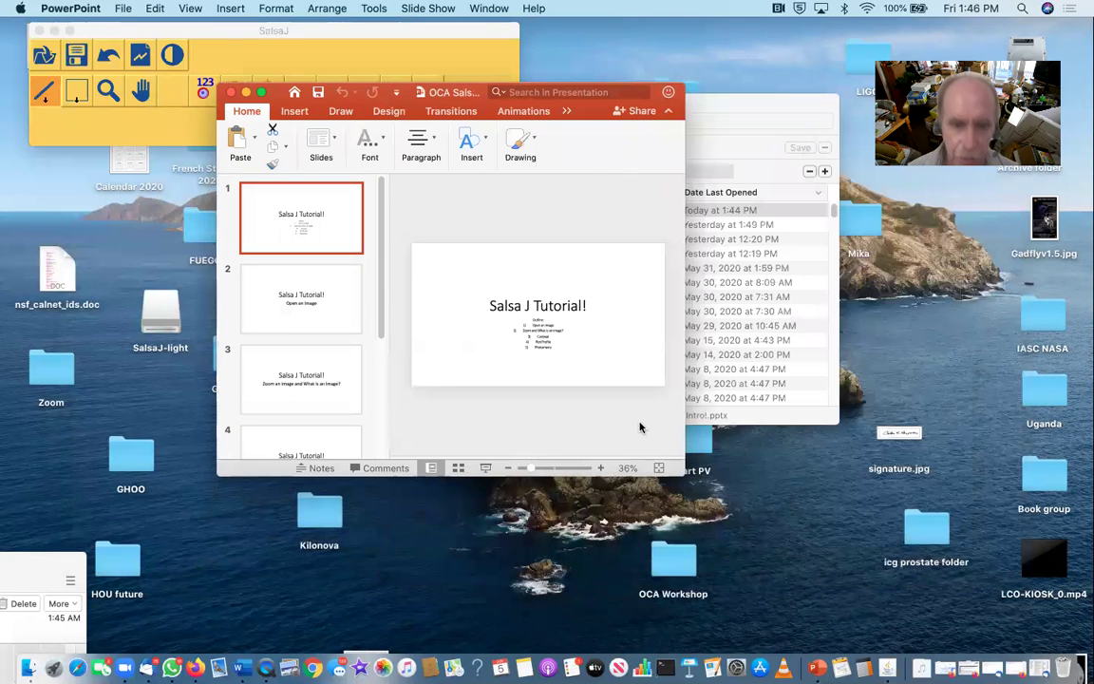
click(613, 292)
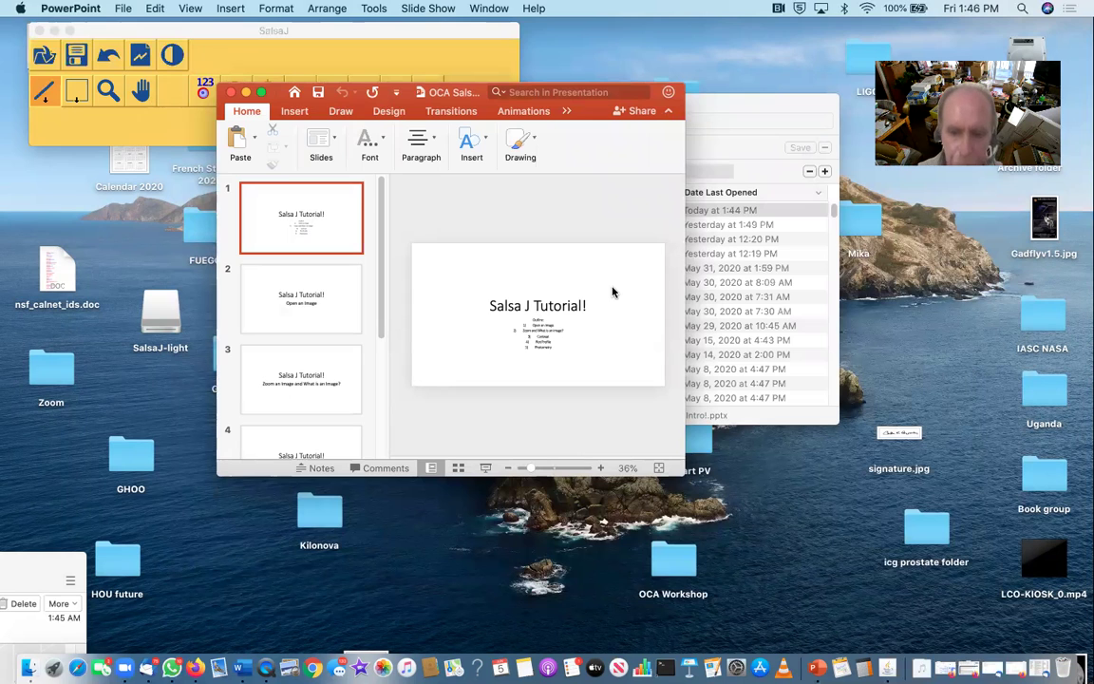
scroll(613, 292, up, 10)
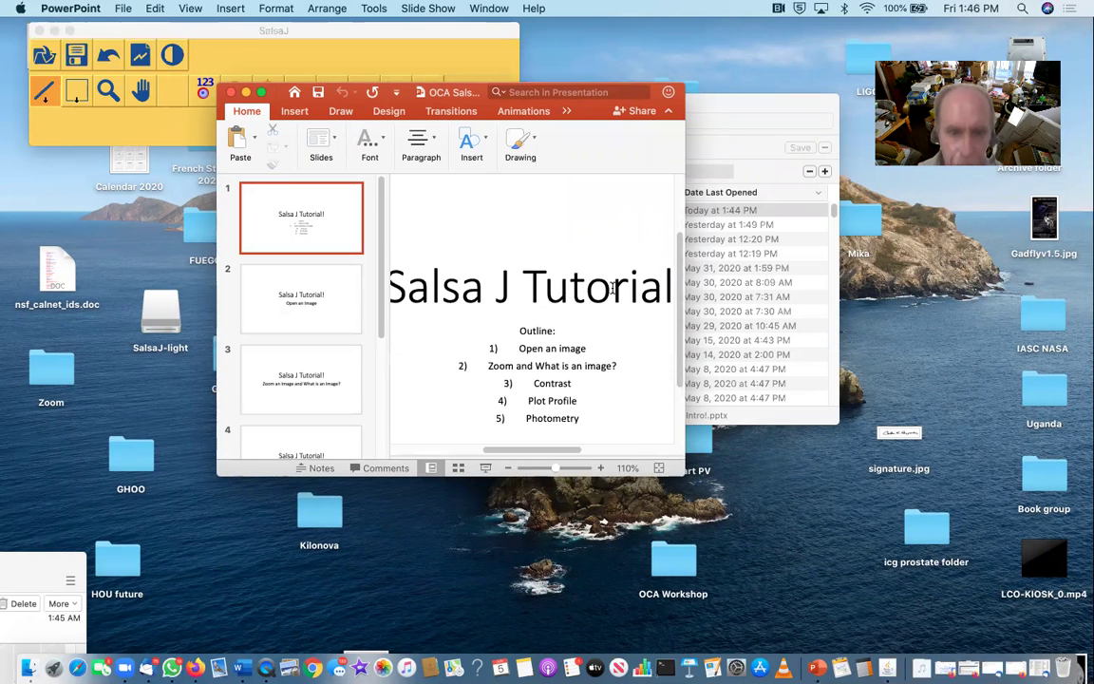
- Shift the PowerPoint window further right and close the Finder search window
drag(311, 96, 787, 197)
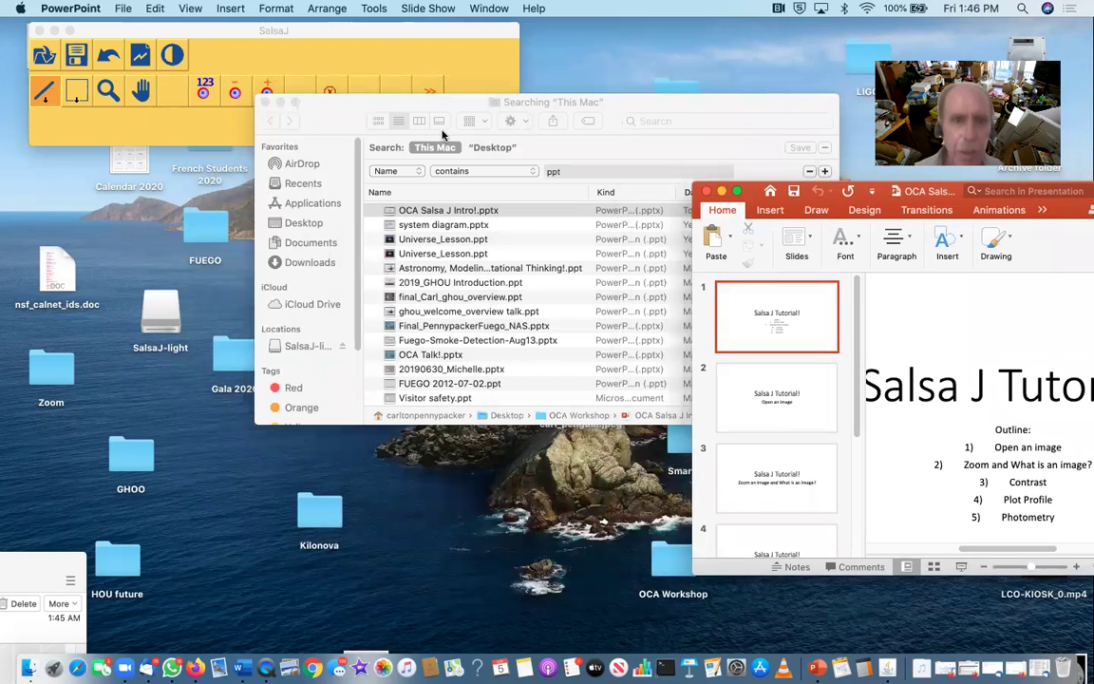
click(351, 98)
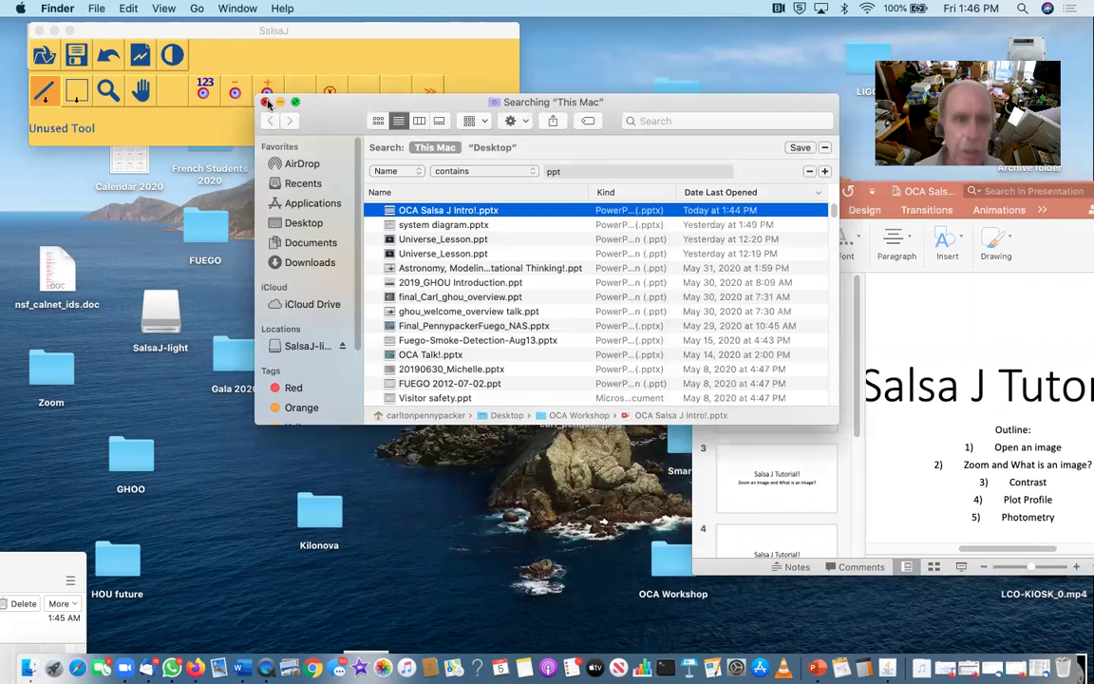
click(267, 102)
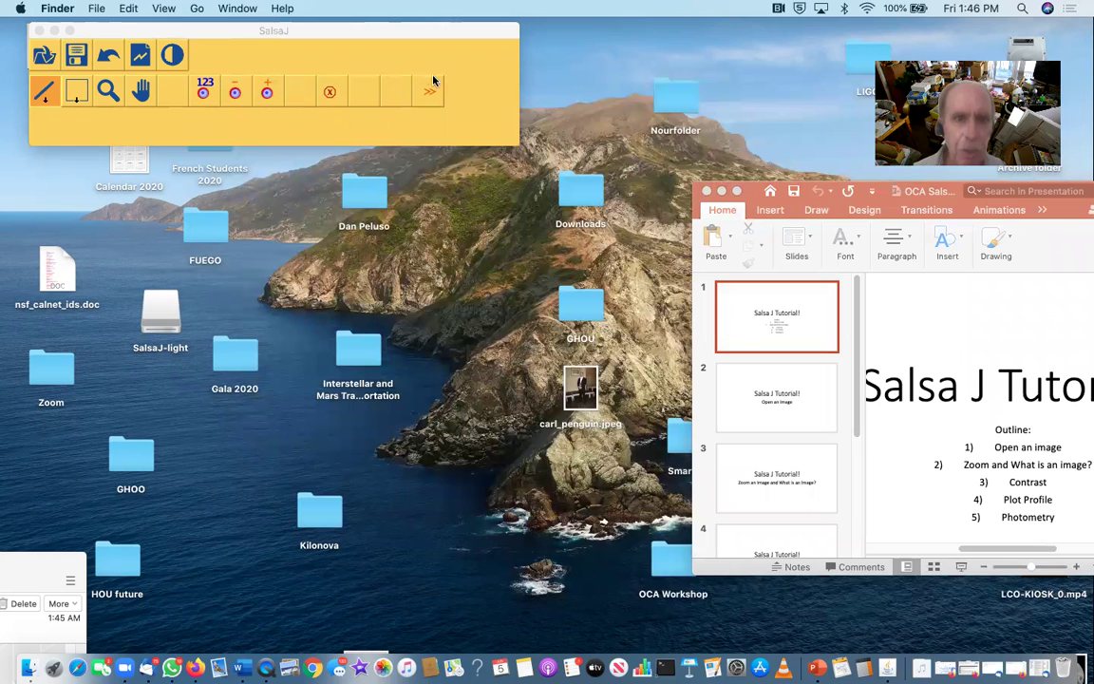
- Bring SalsaJ forward and start opening an image from the File menu
click(200, 62)
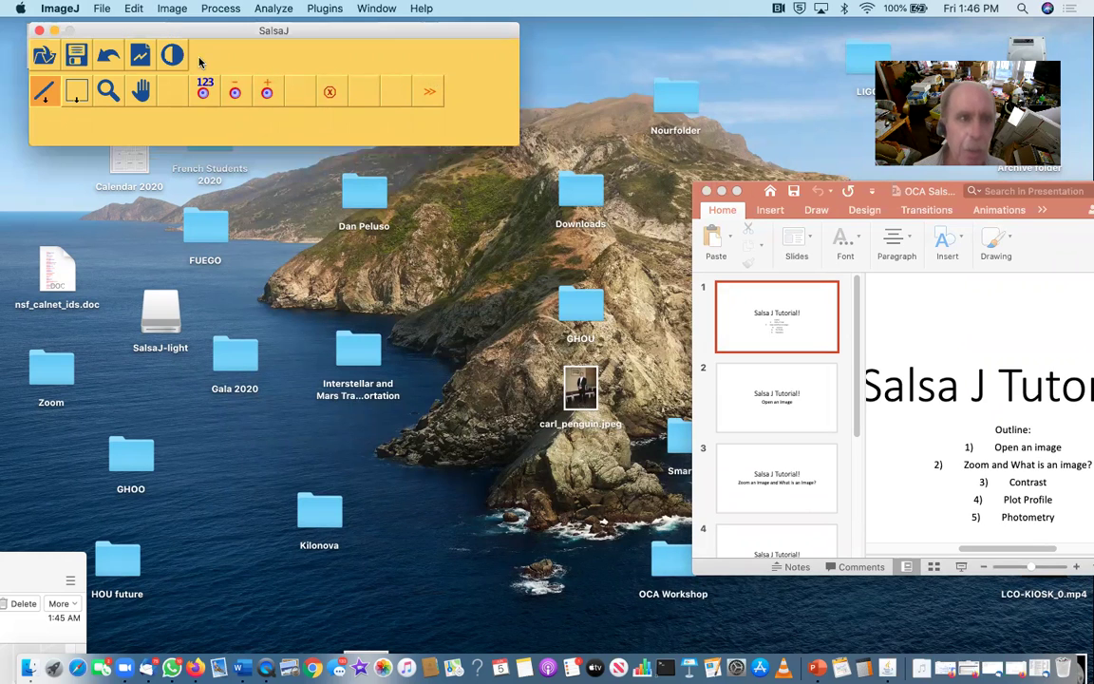
drag(125, 32, 116, 82)
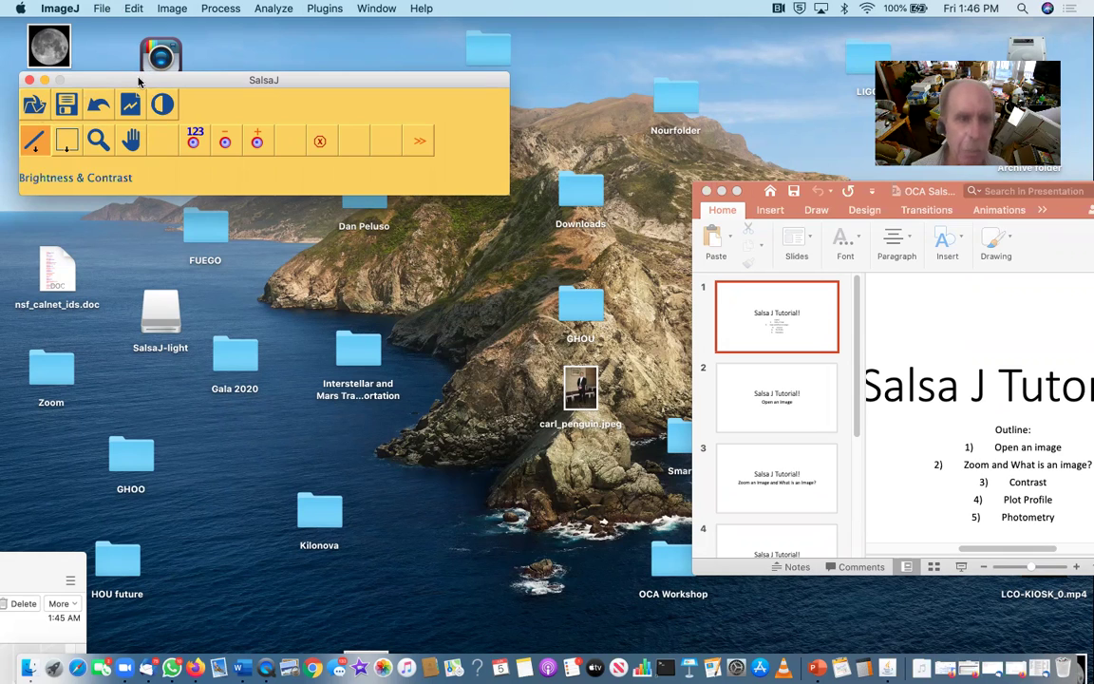
click(99, 8)
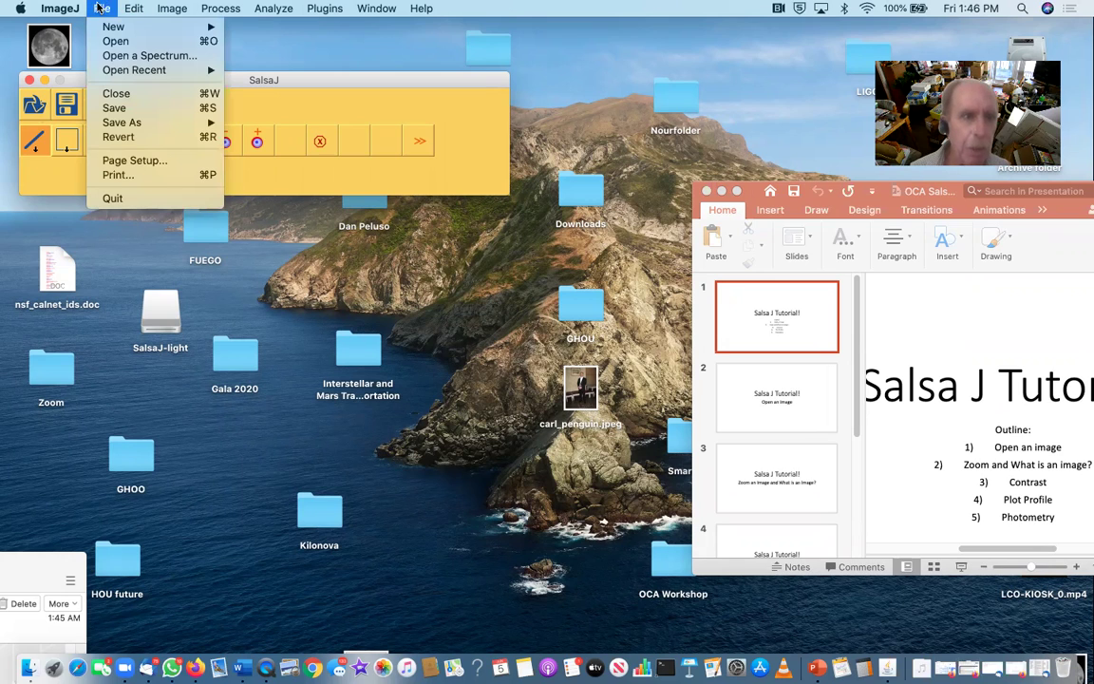
click(125, 41)
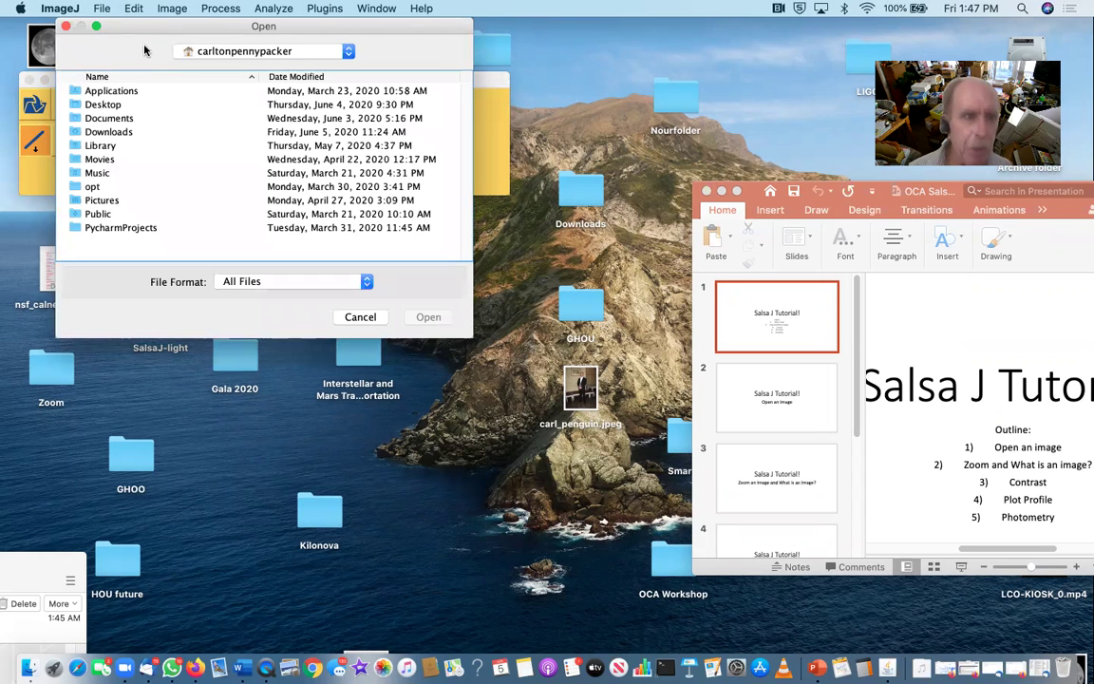
drag(138, 19, 173, 66)
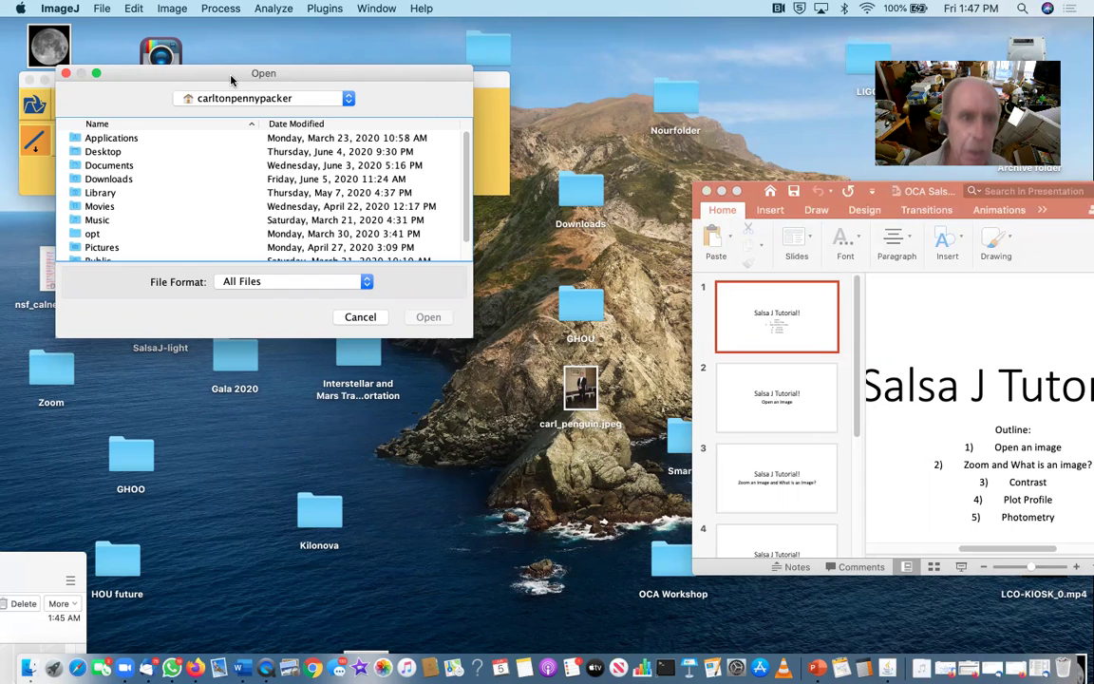
drag(231, 80, 313, 241)
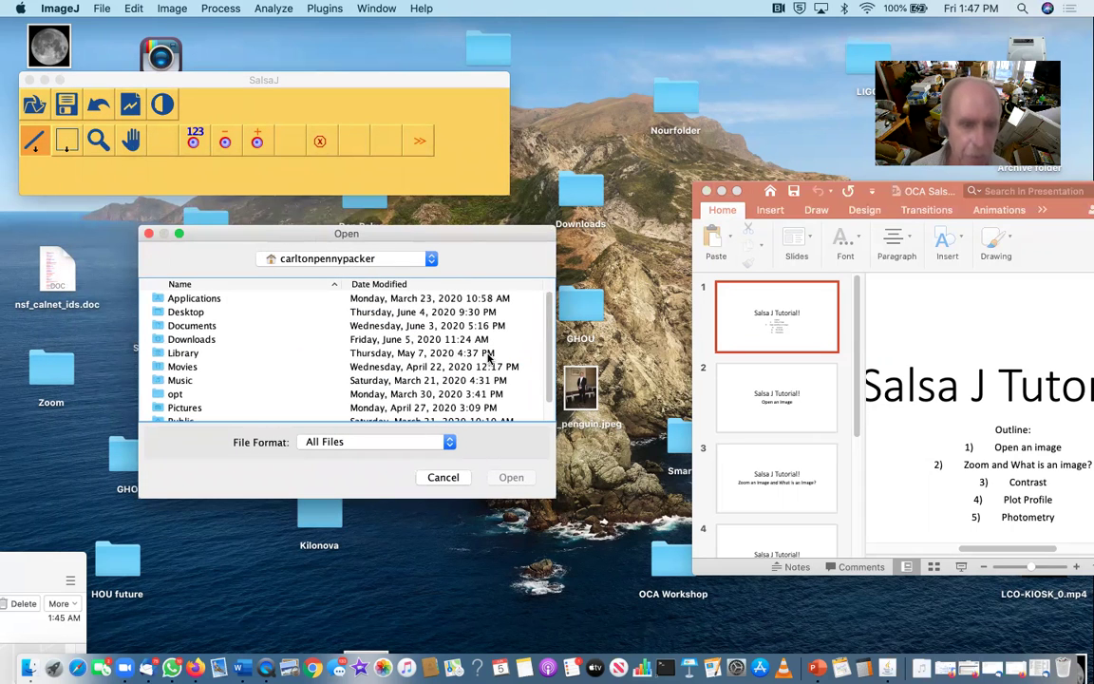
- Browse into the Desktop folder and then the OCA Workshop folder
scroll(489, 355, down, 2)
scroll(489, 355, up, 2)
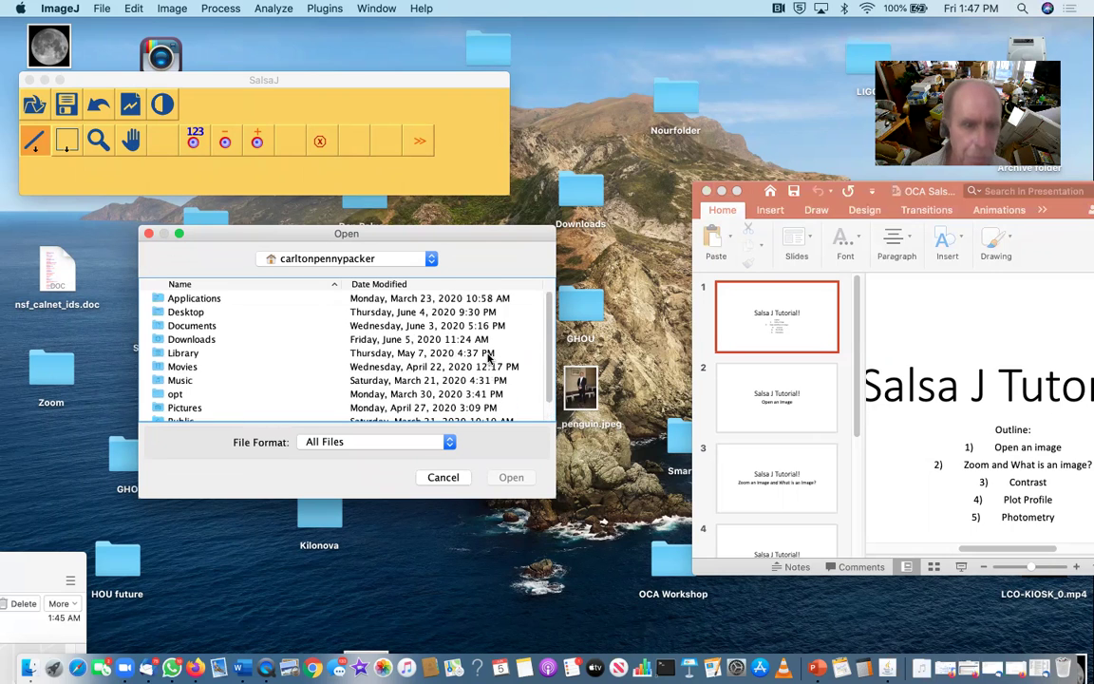
scroll(489, 356, down, 1)
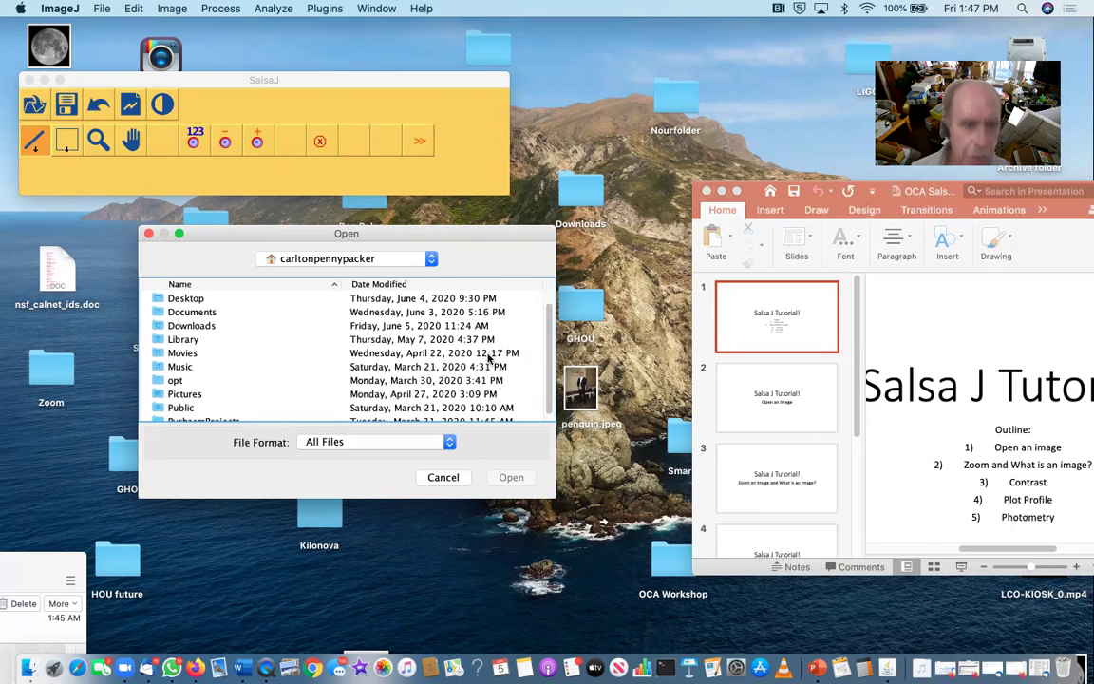
double_click(197, 298)
scroll(304, 356, down, 6)
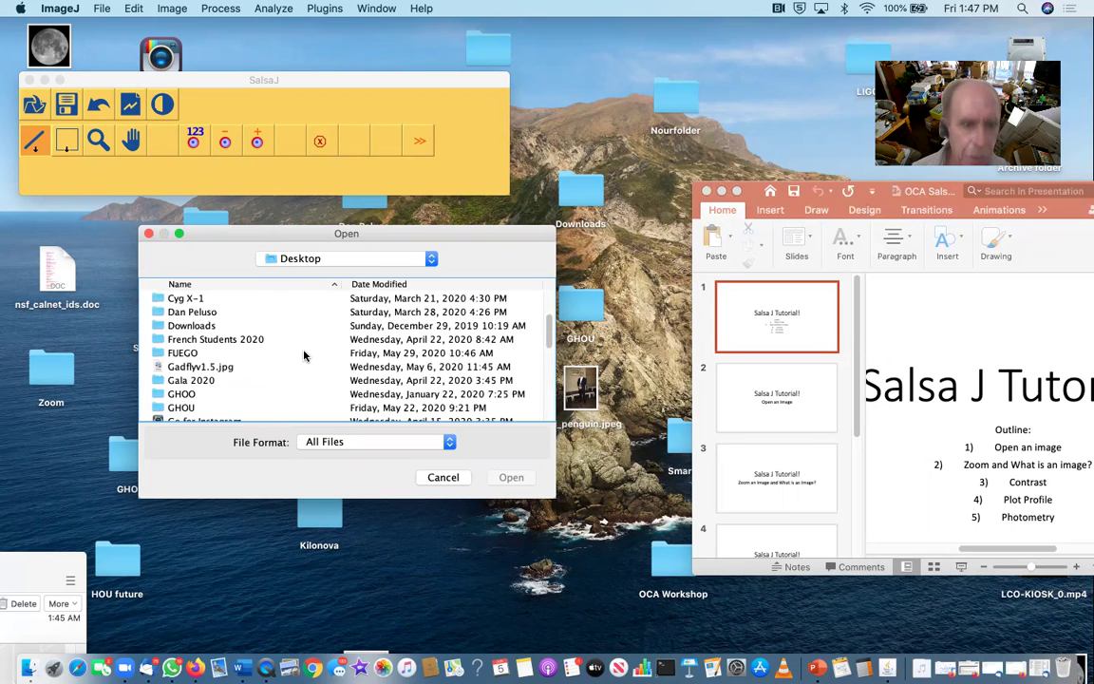
scroll(304, 356, down, 6)
scroll(304, 357, down, 5)
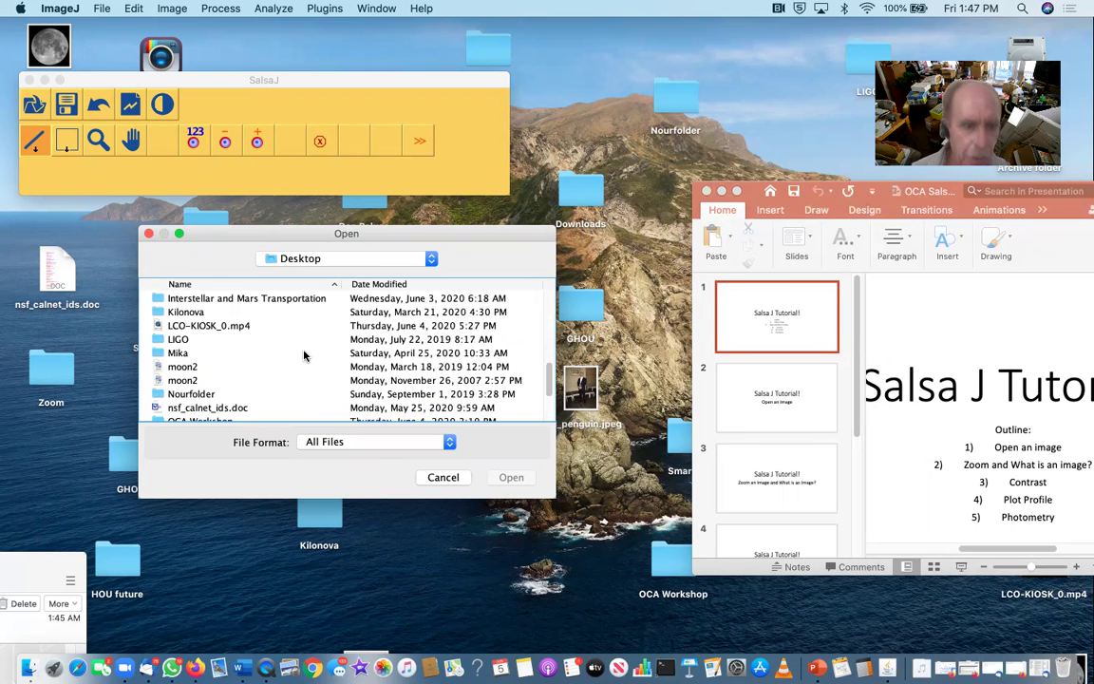
scroll(218, 365, down, 3)
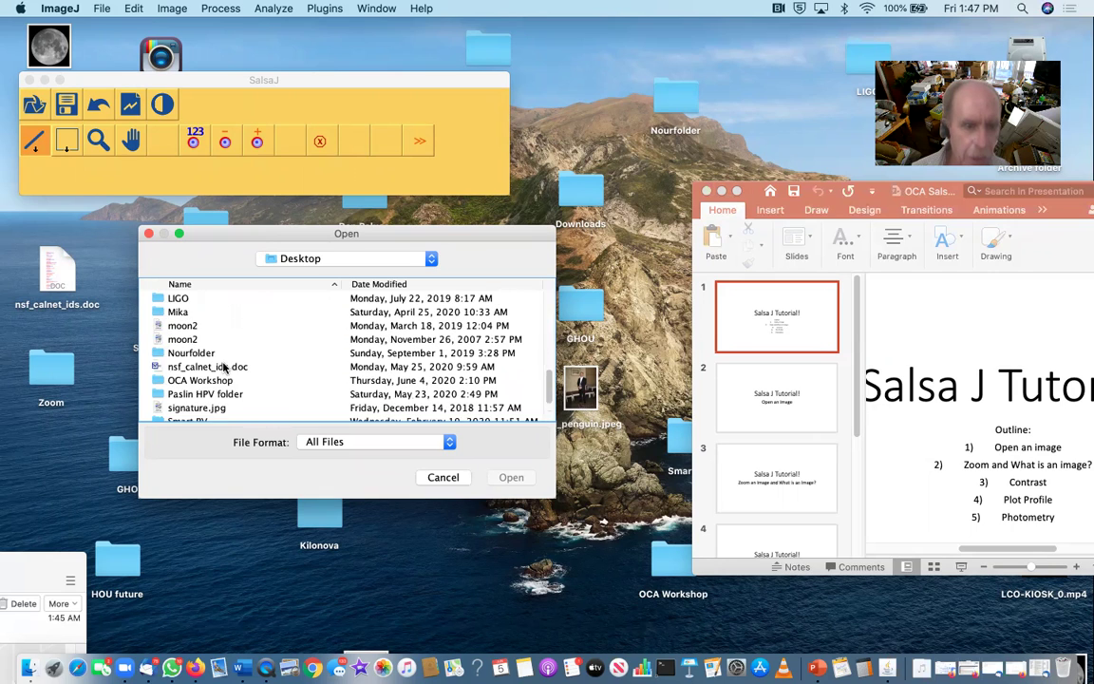
double_click(213, 367)
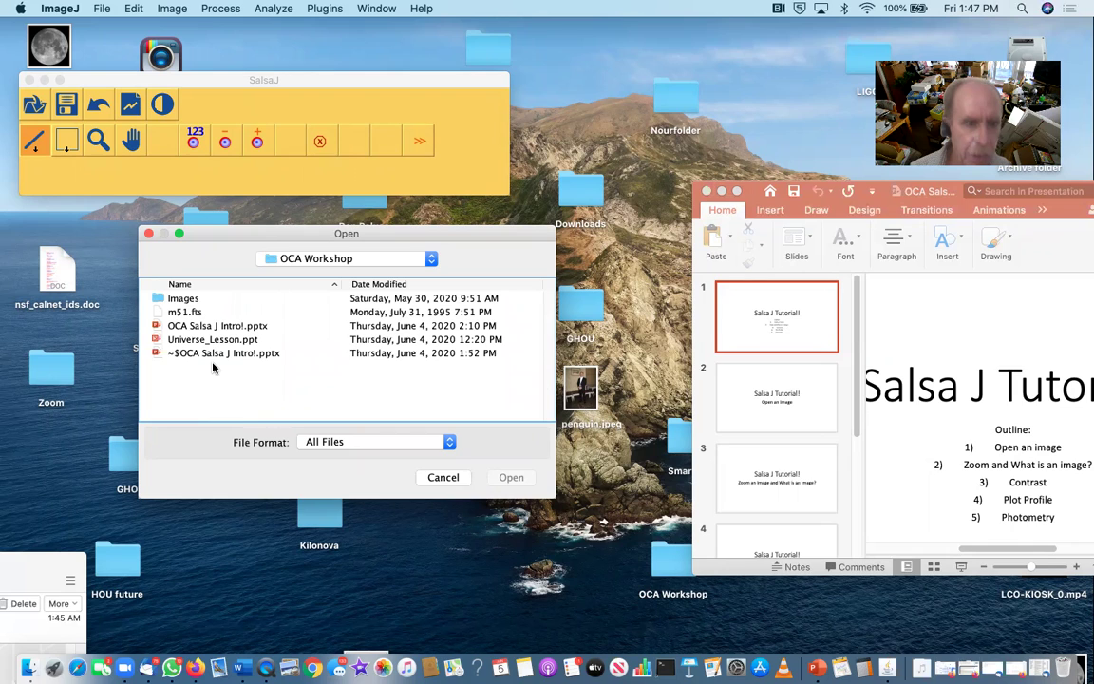
- Select m51.fts and open it in SalsaJ
click(203, 314)
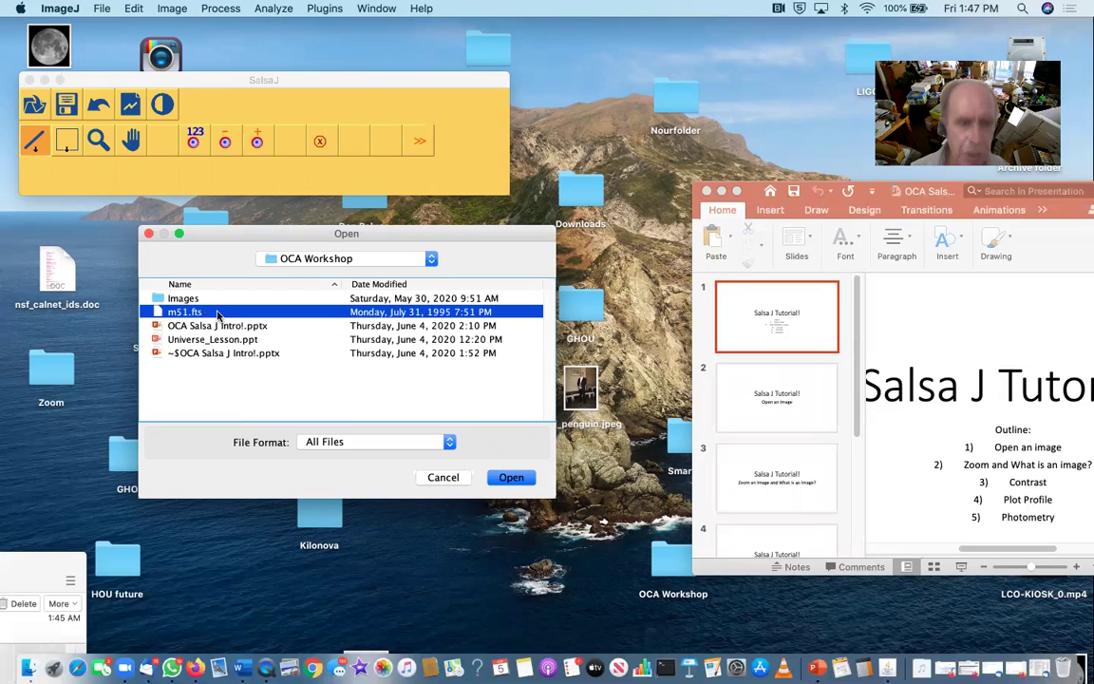
click(513, 478)
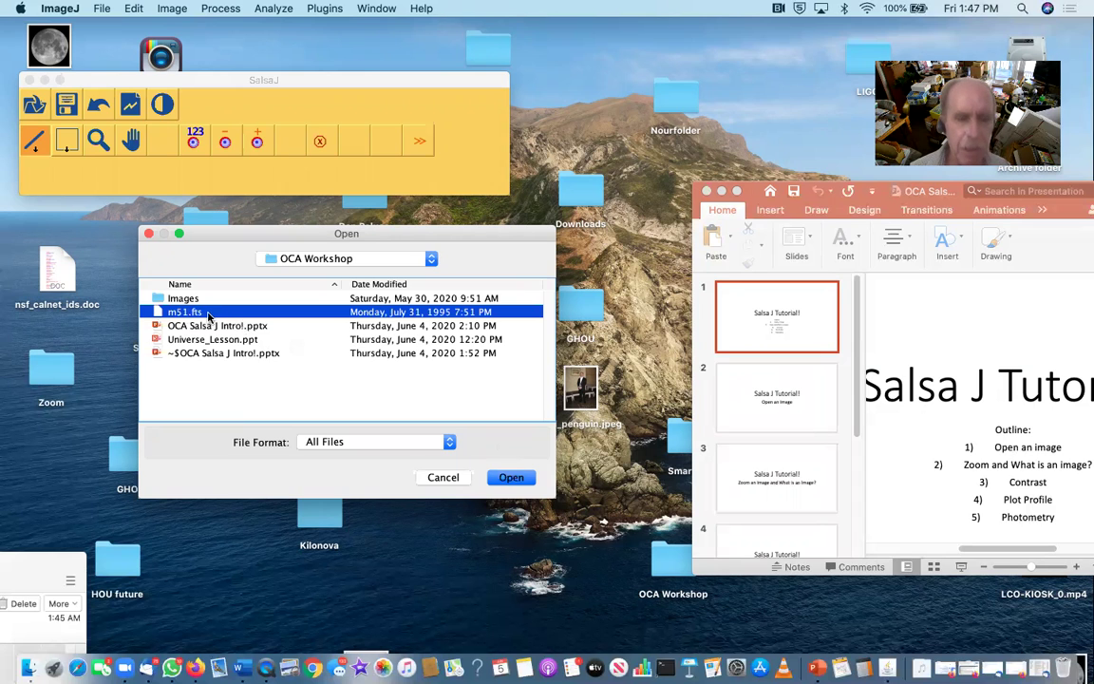
click(512, 478)
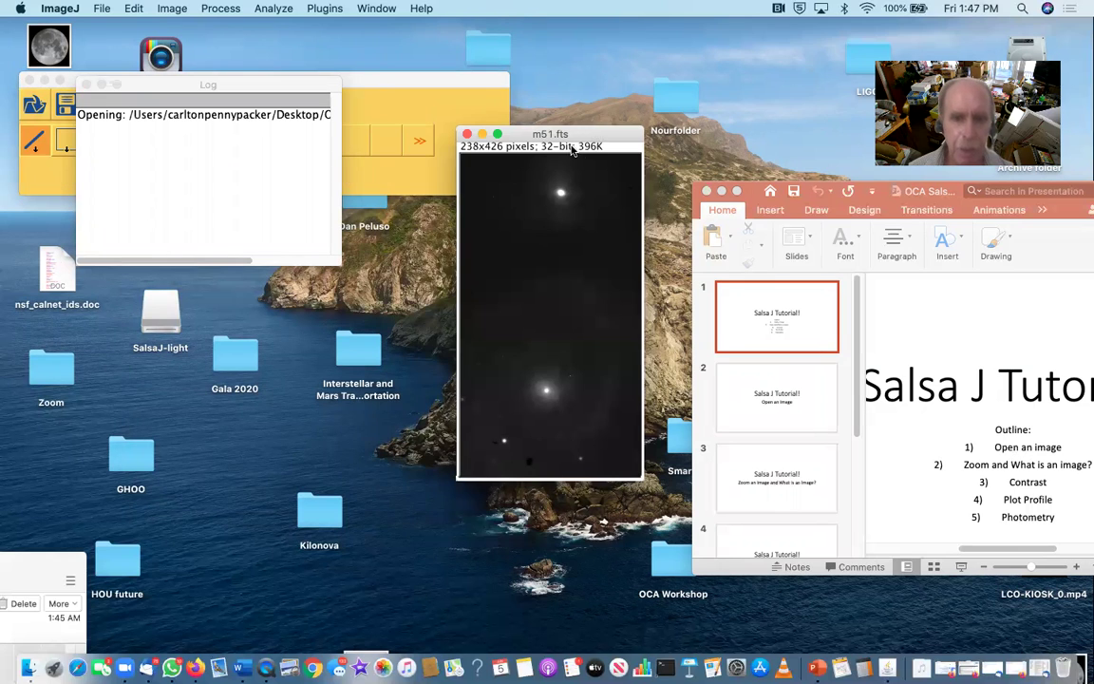
- Close the Log window, move the presentation aside, and bring the m51 image to the front
drag(537, 133, 454, 215)
click(86, 84)
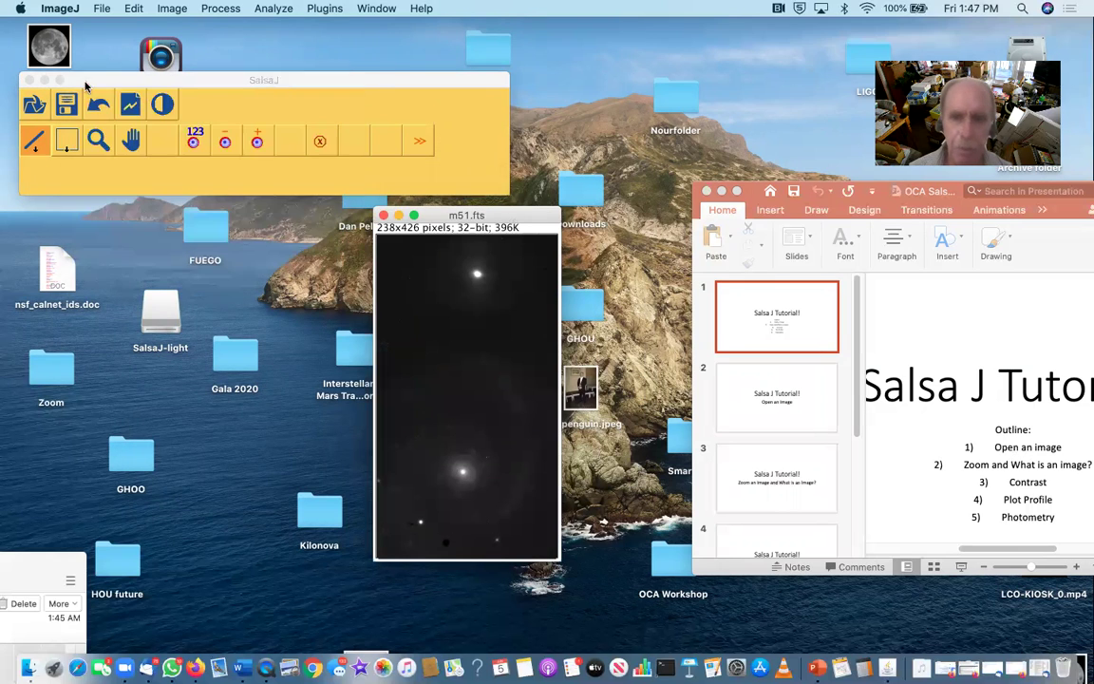
drag(742, 195, 560, 141)
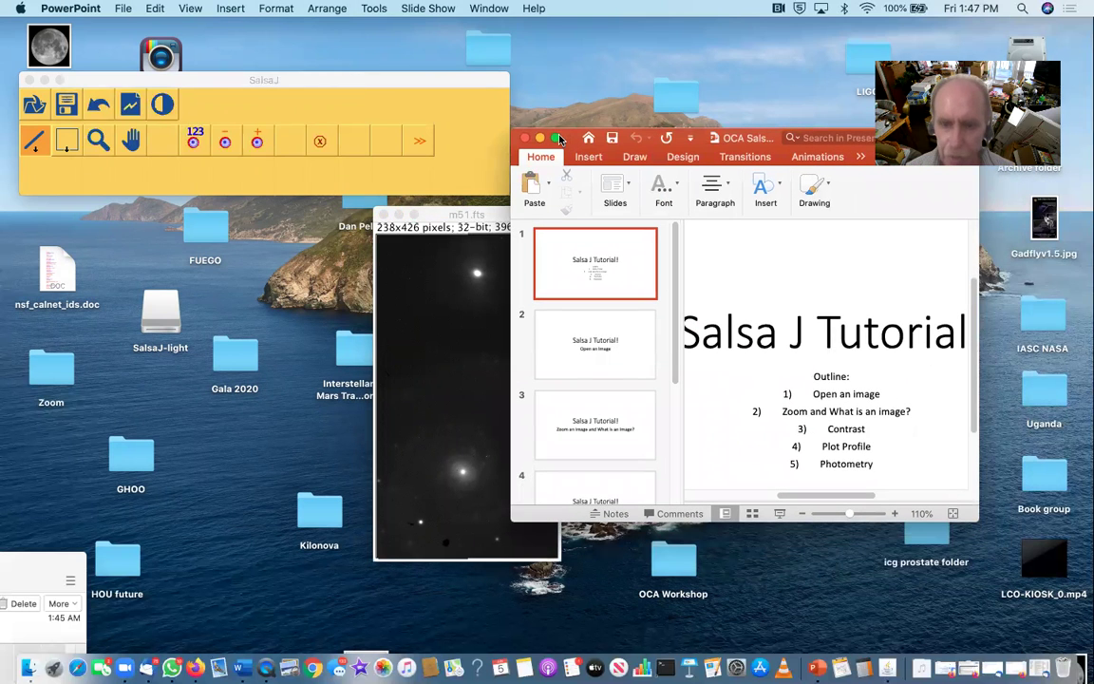
drag(750, 140, 902, 155)
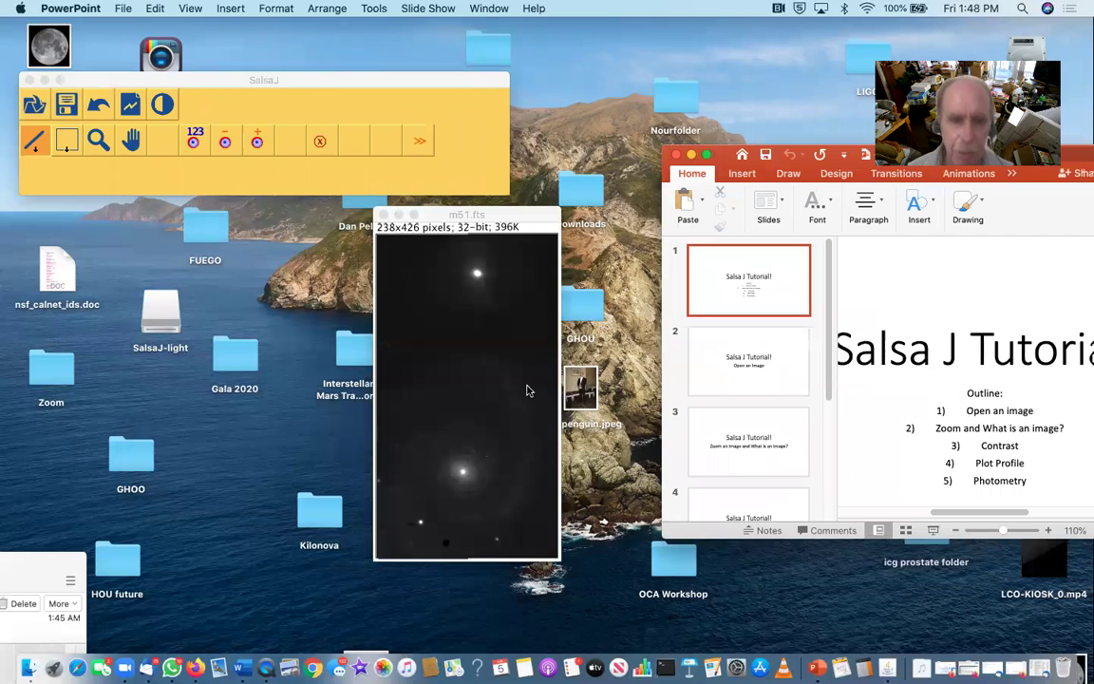
click(518, 391)
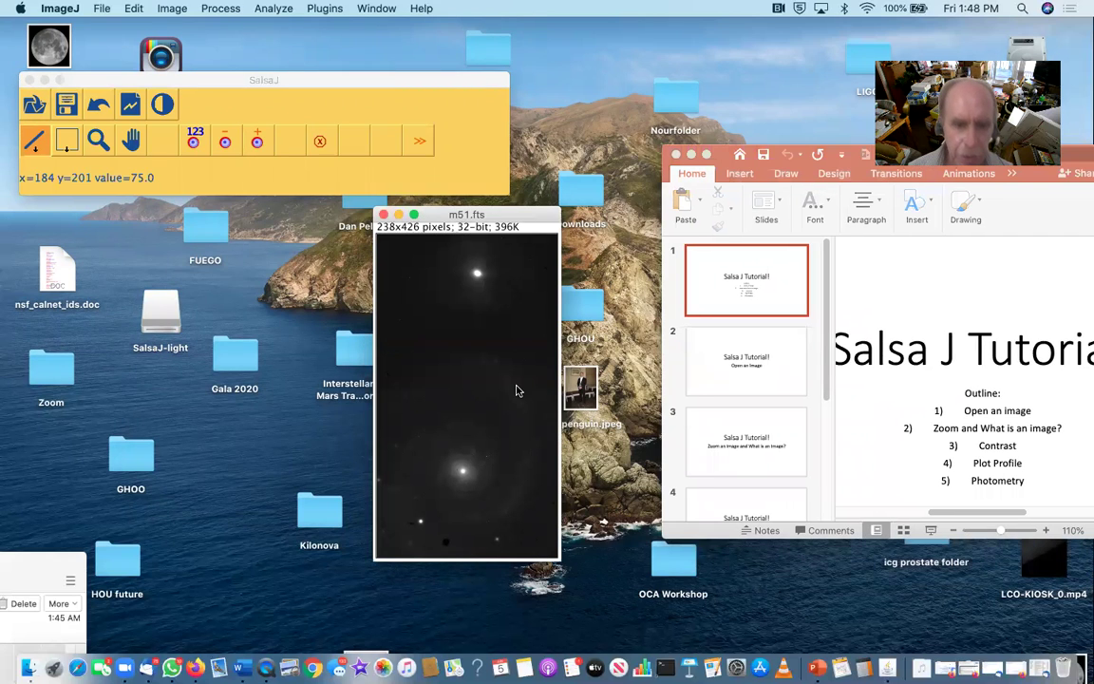
- Zoom the m51 image to 300% and pan the bright galaxy core to the centre
click(98, 143)
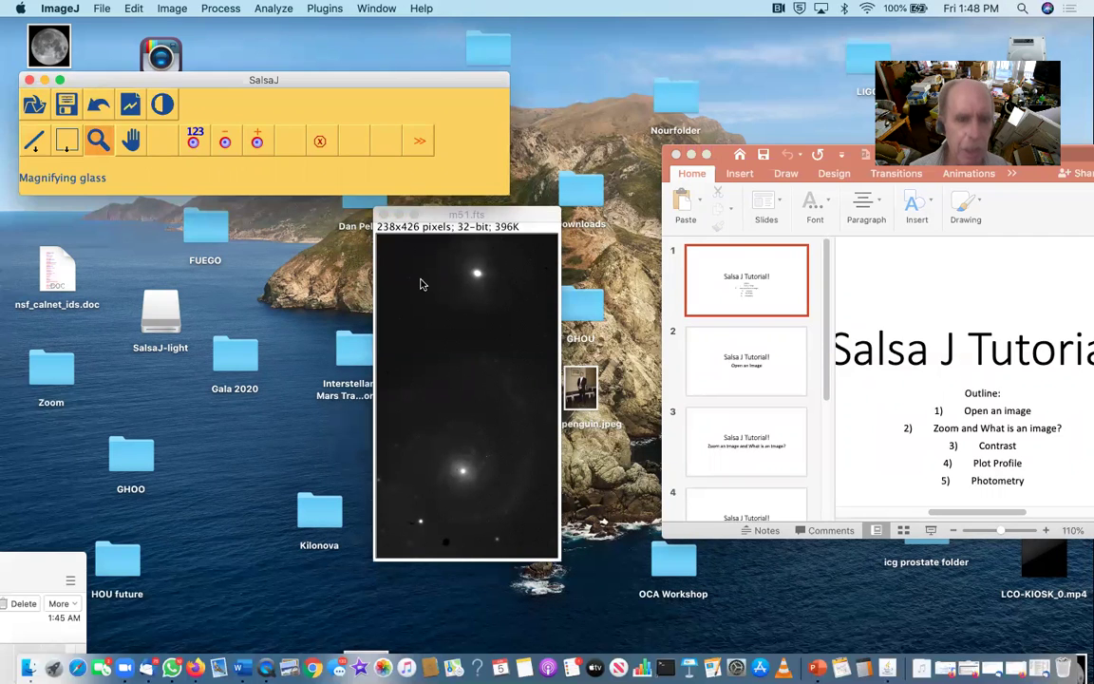
click(469, 348)
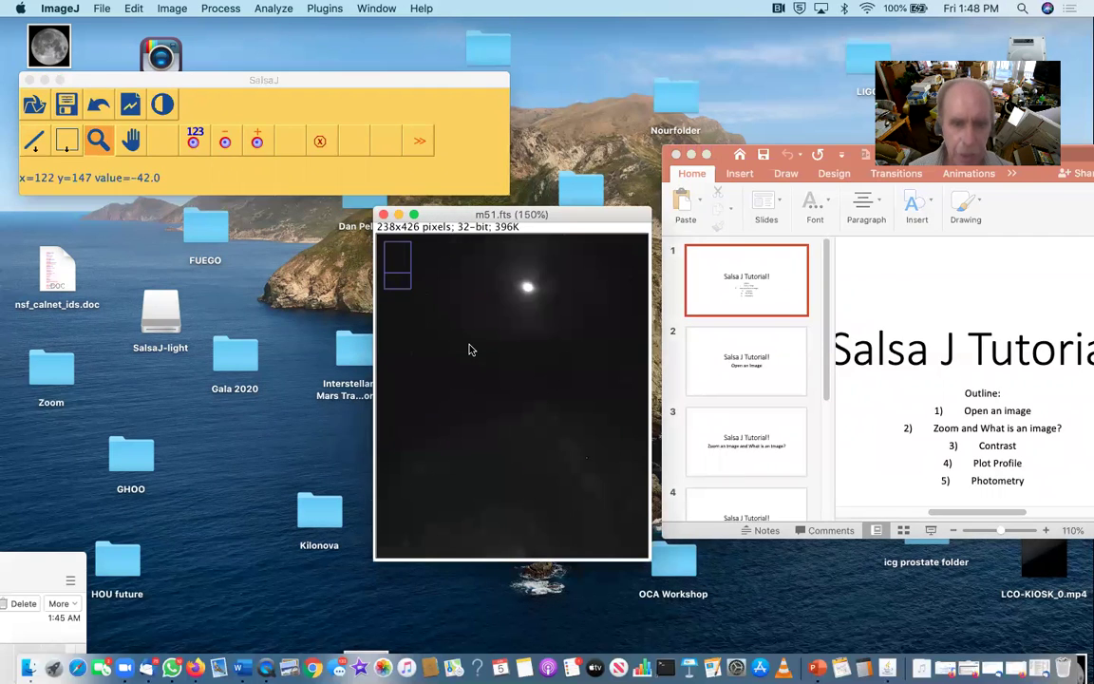
click(469, 349)
click(469, 349)
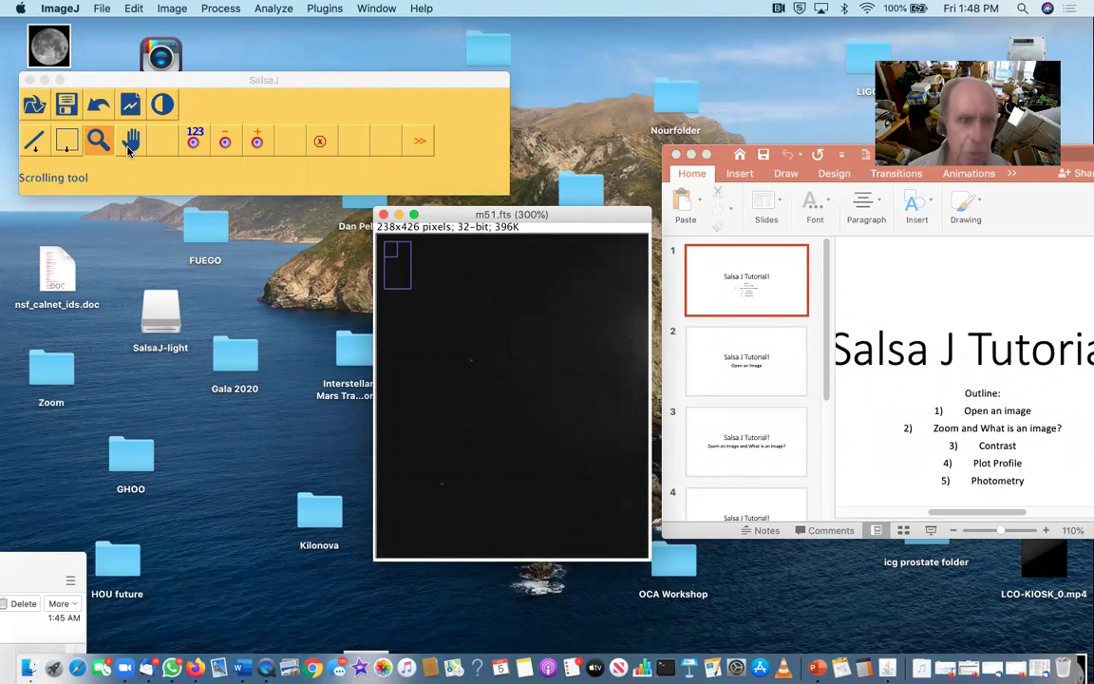
click(130, 144)
drag(535, 352, 404, 363)
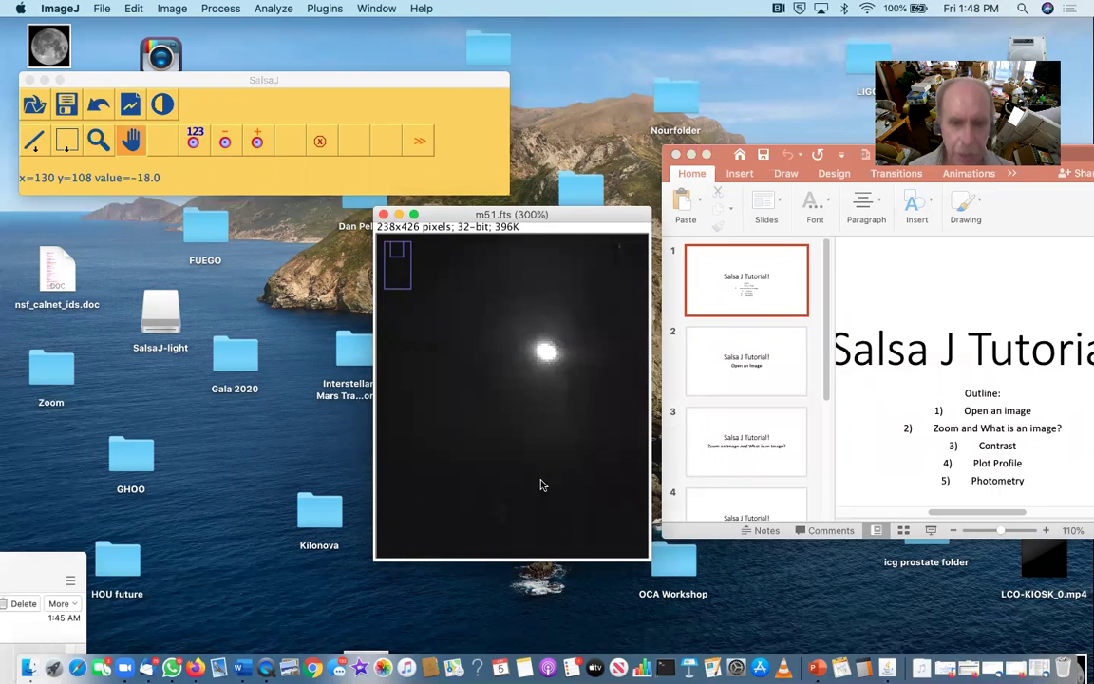
drag(542, 483, 502, 241)
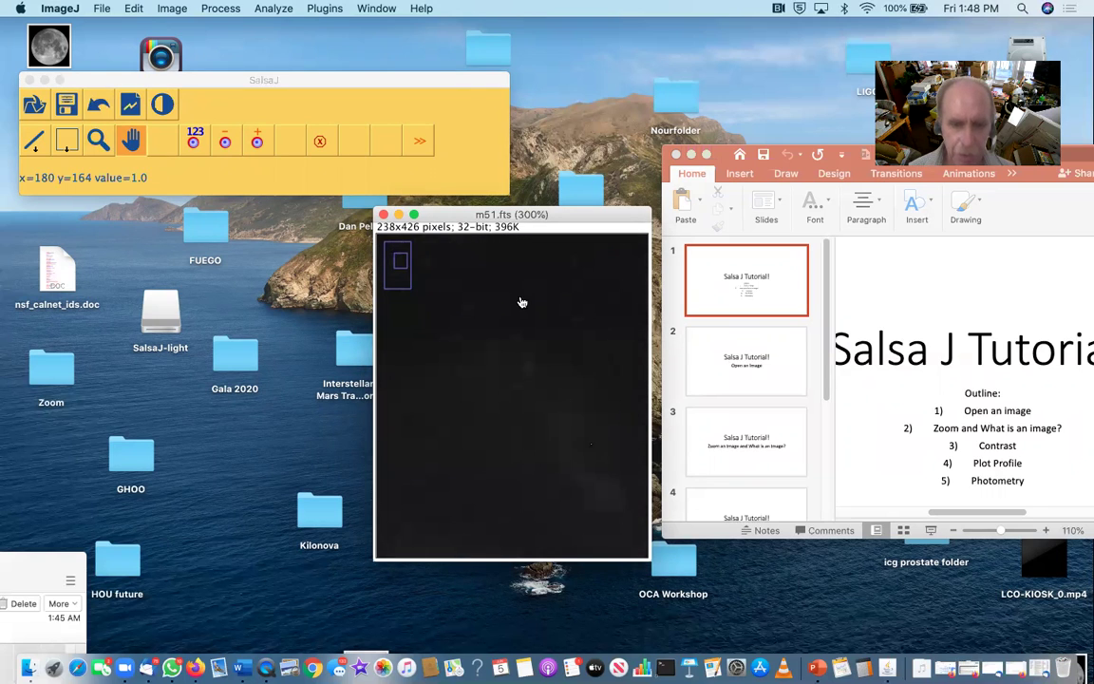
drag(552, 396, 542, 244)
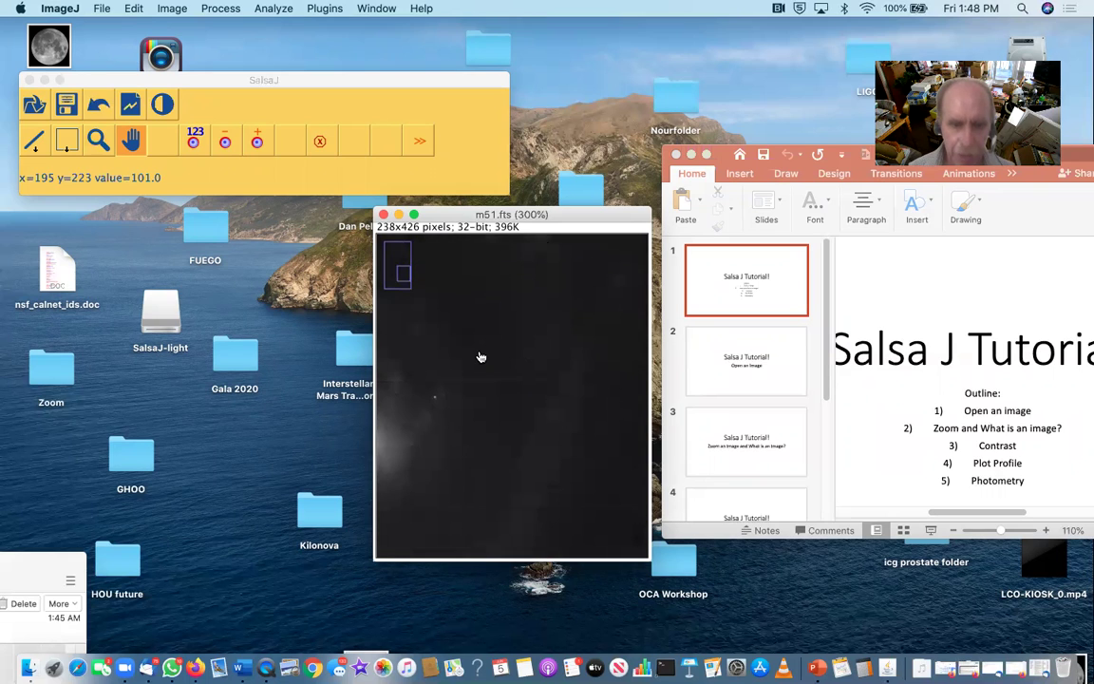
drag(481, 357, 634, 315)
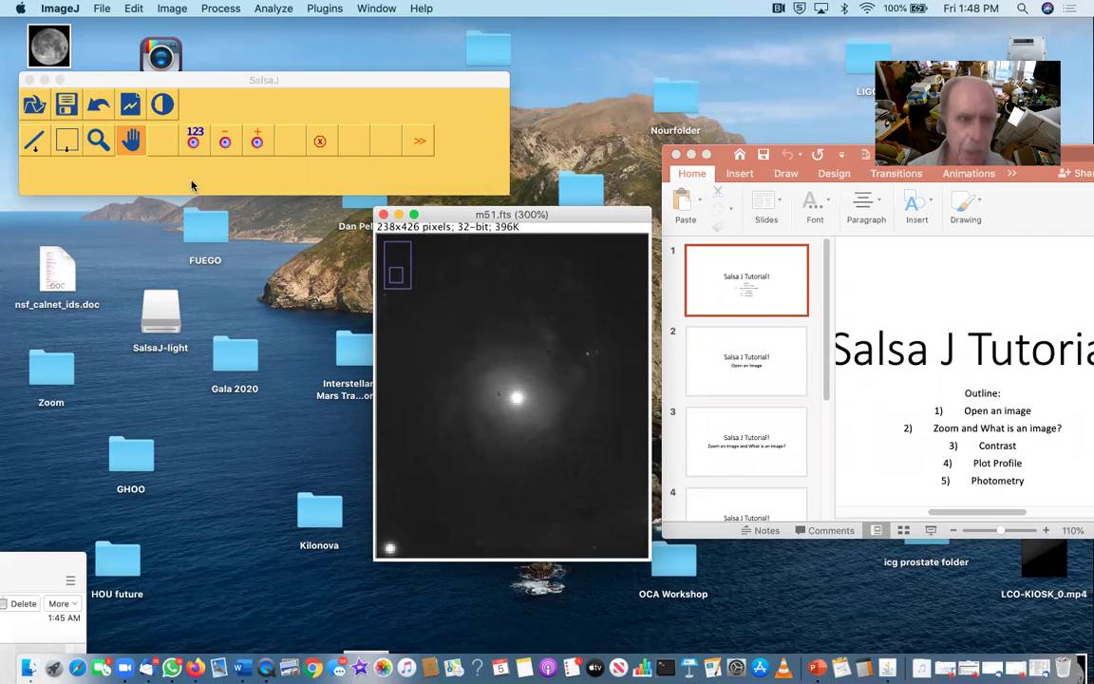
- Zoom the core in to 600% and recentre it in the view
click(97, 140)
click(557, 390)
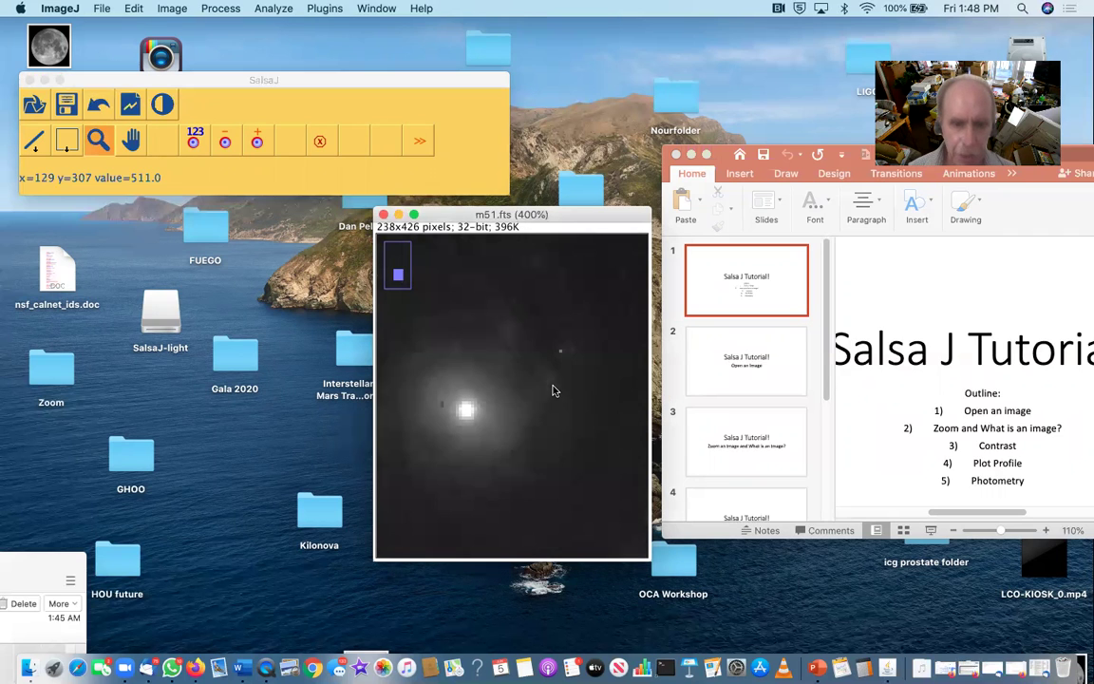
click(588, 364)
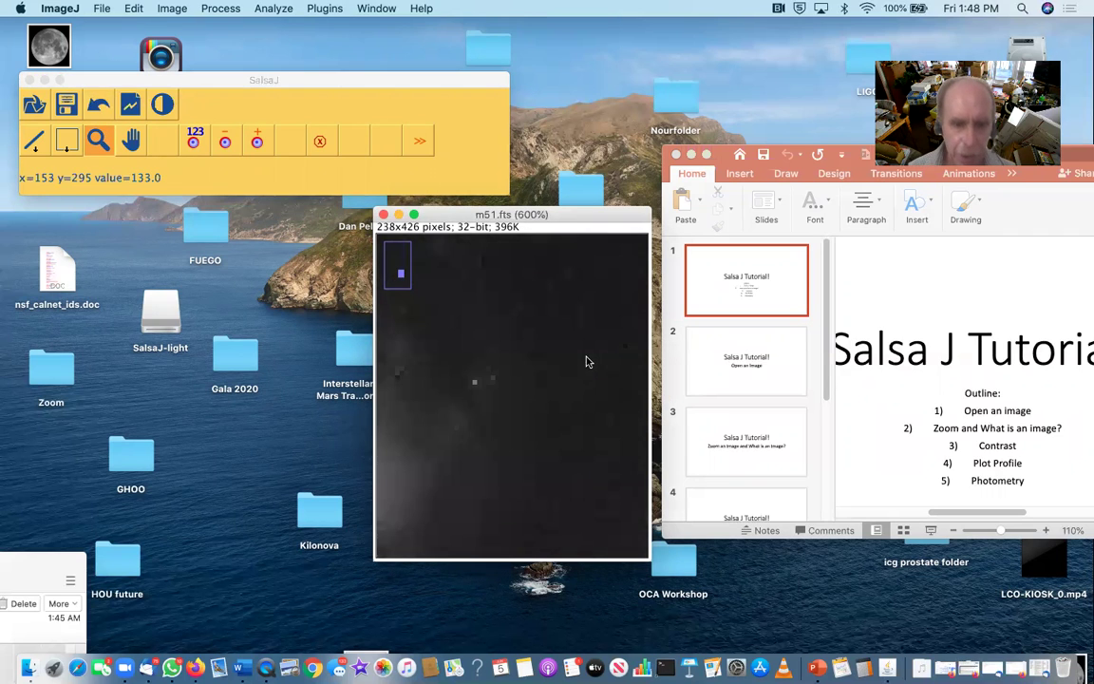
click(132, 139)
drag(464, 384, 600, 282)
drag(413, 286, 493, 325)
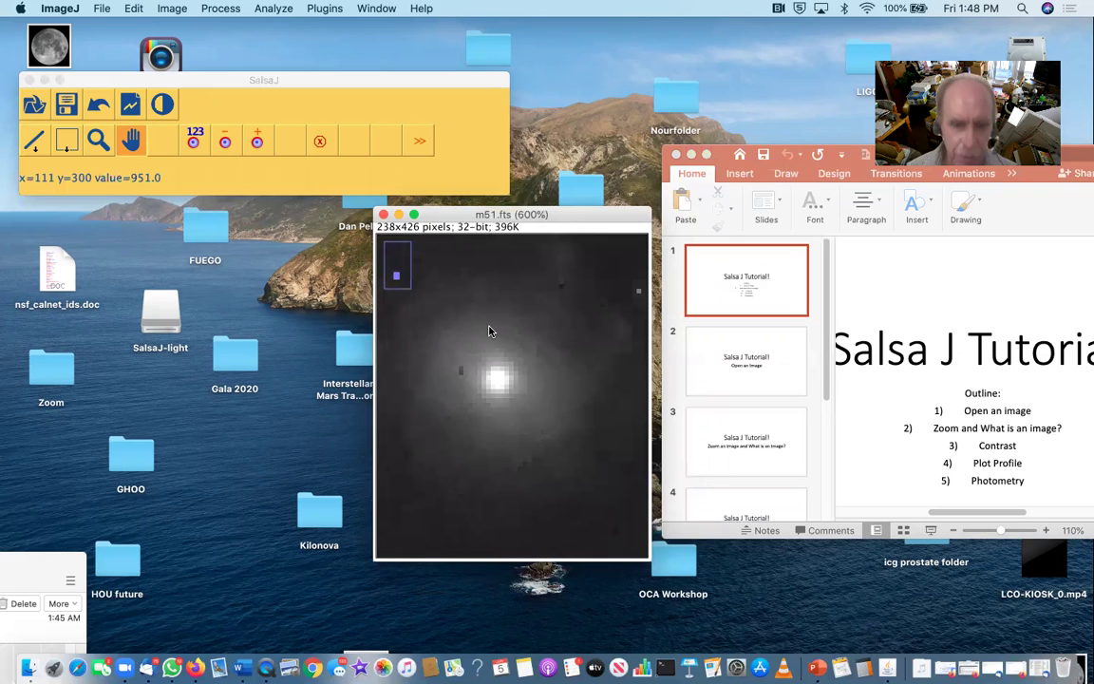
- Magnify the core to 1200% and centre it again
click(99, 141)
click(600, 390)
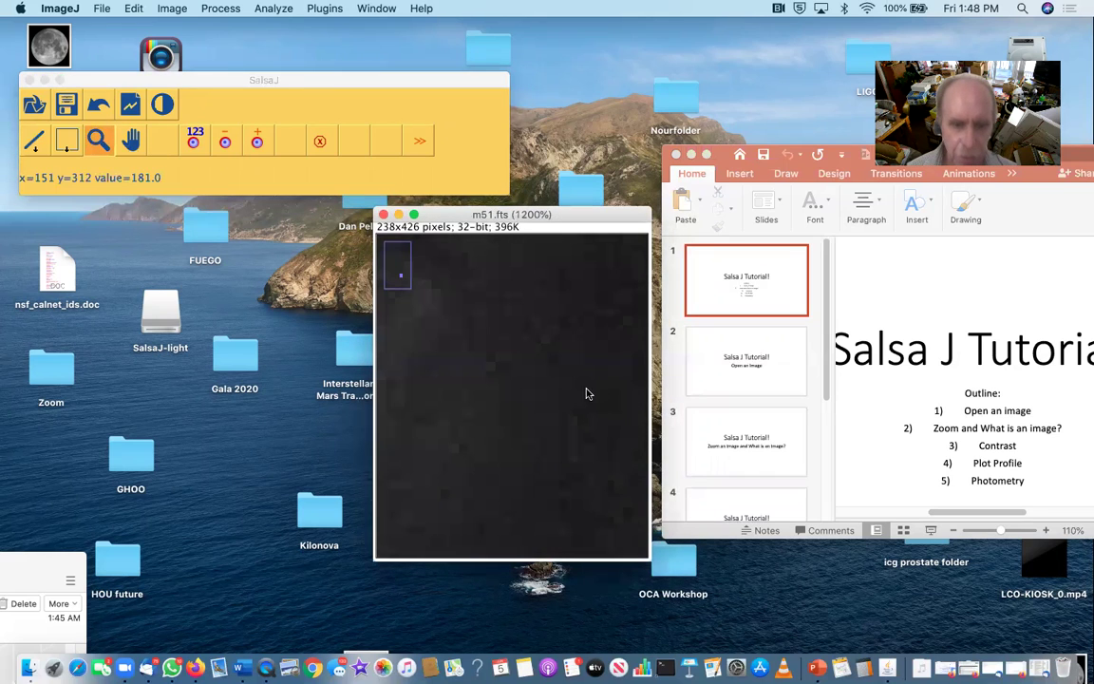
click(131, 141)
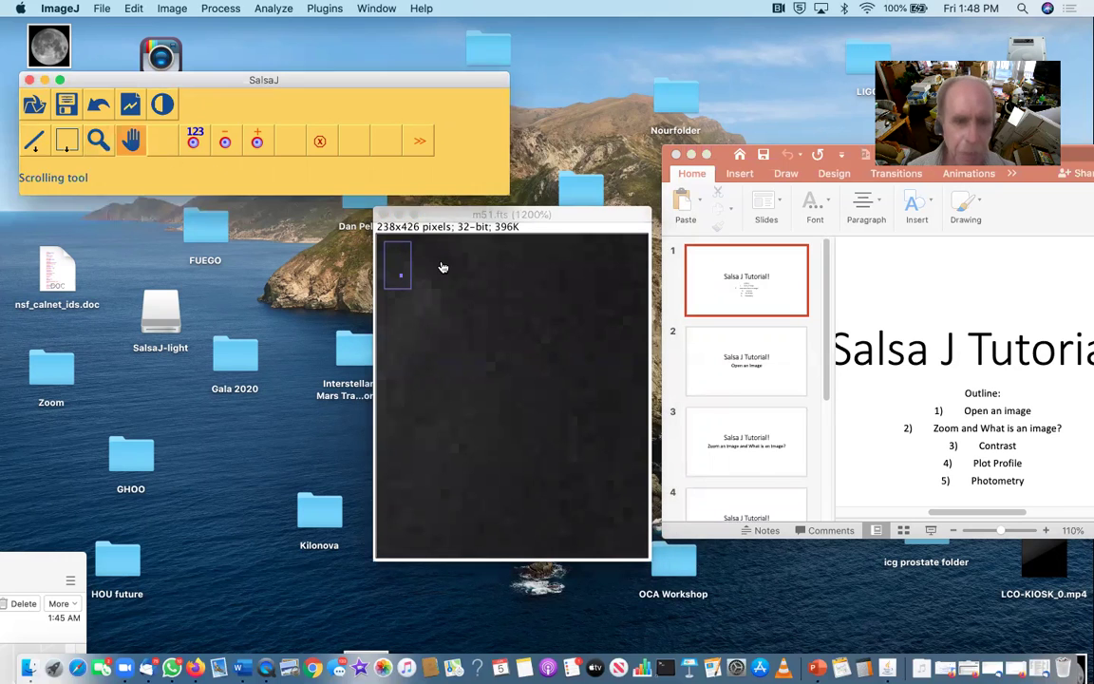
drag(455, 328, 567, 345)
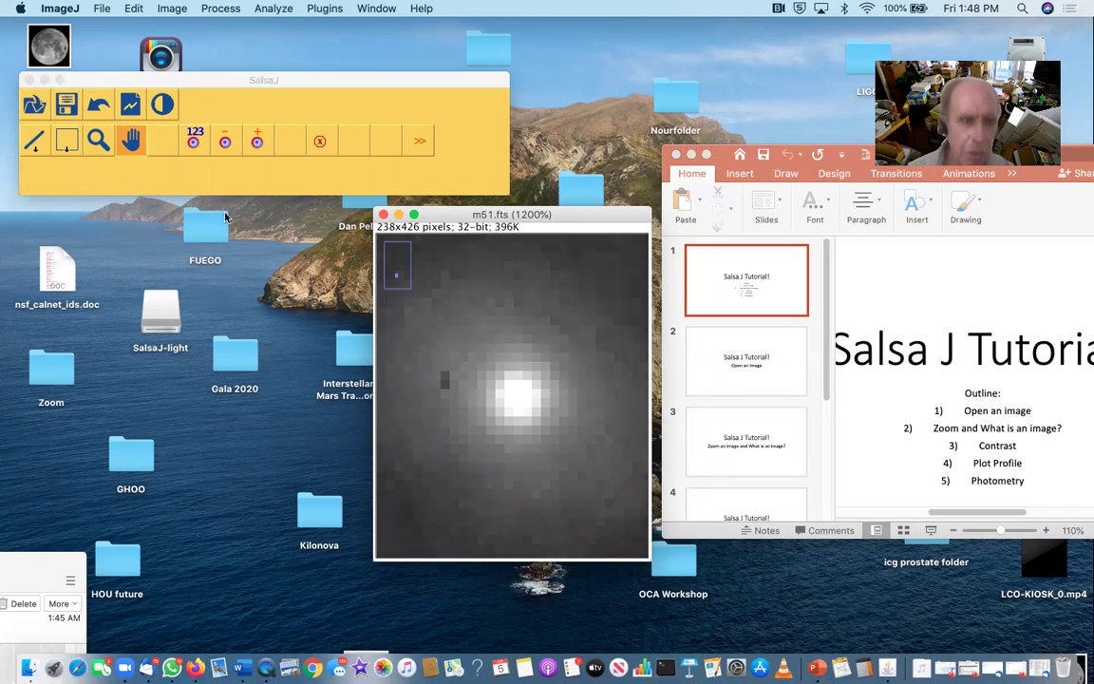
- Zoom to 1600% then 2400% so single pixels show, and centre the core
click(99, 140)
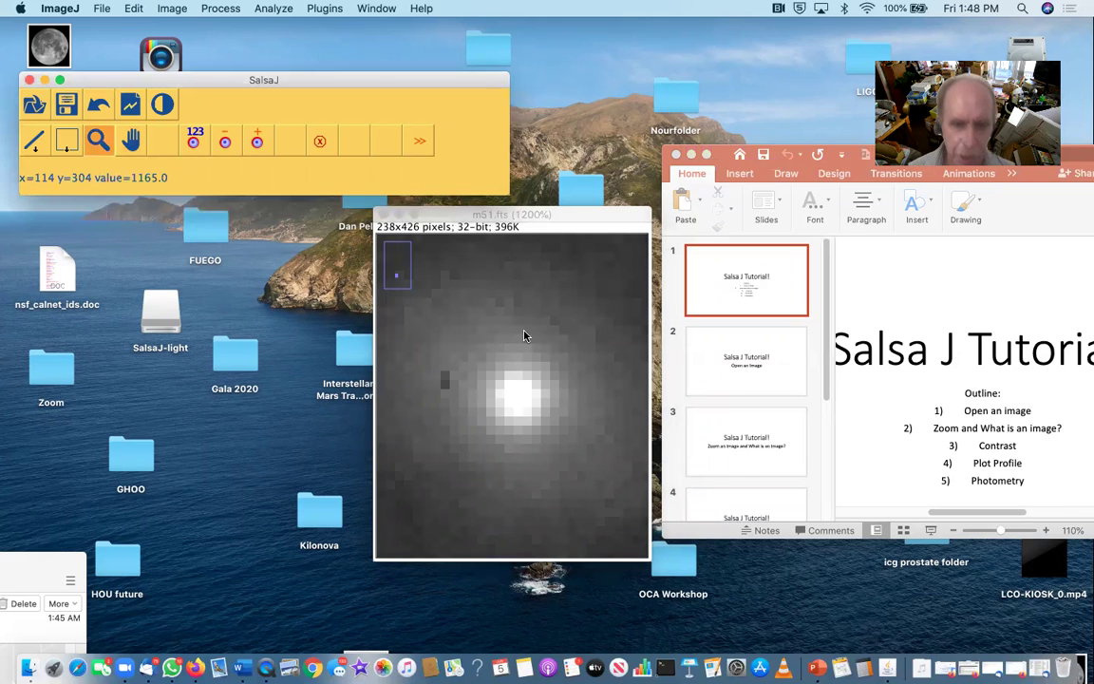
click(523, 339)
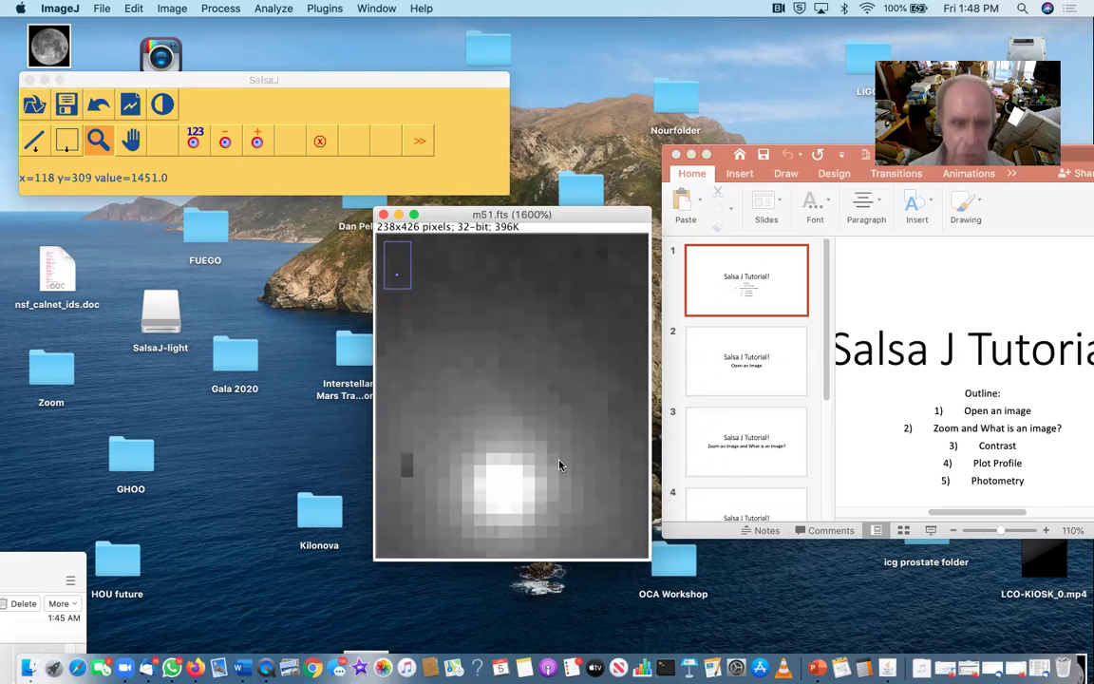
click(501, 310)
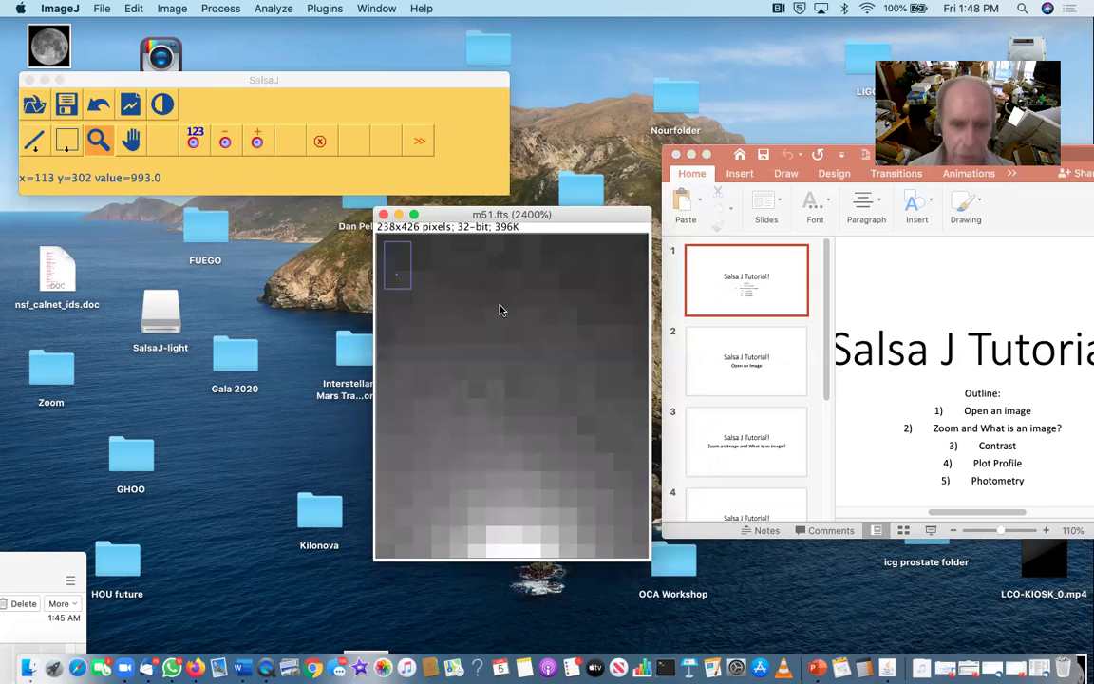
click(130, 139)
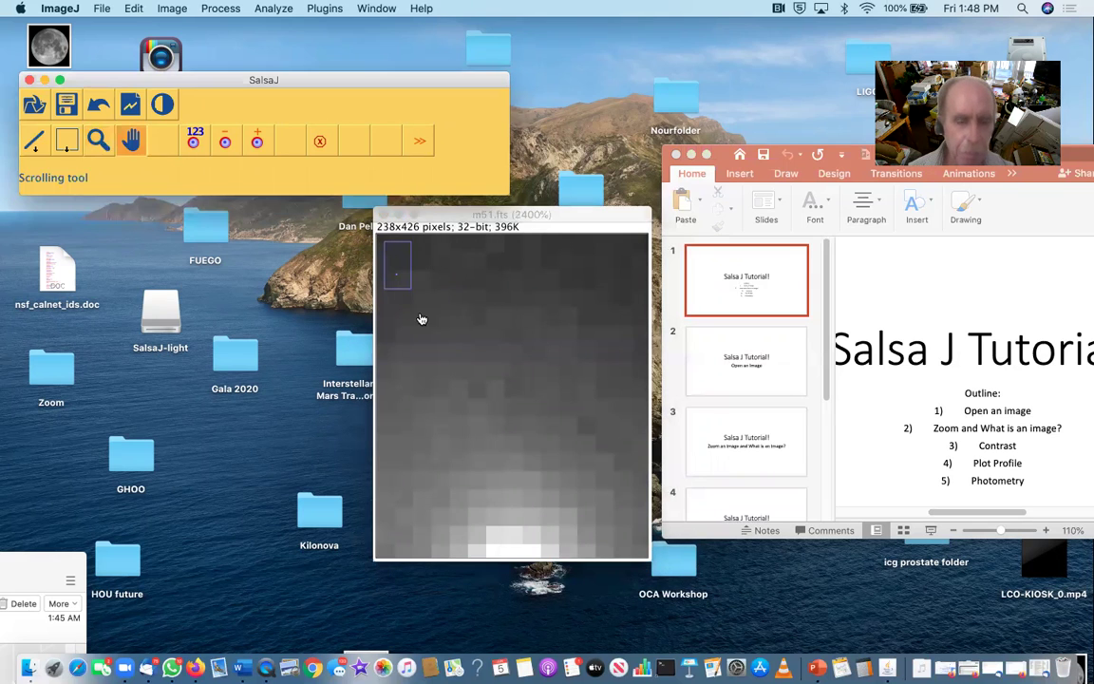
drag(513, 421, 510, 244)
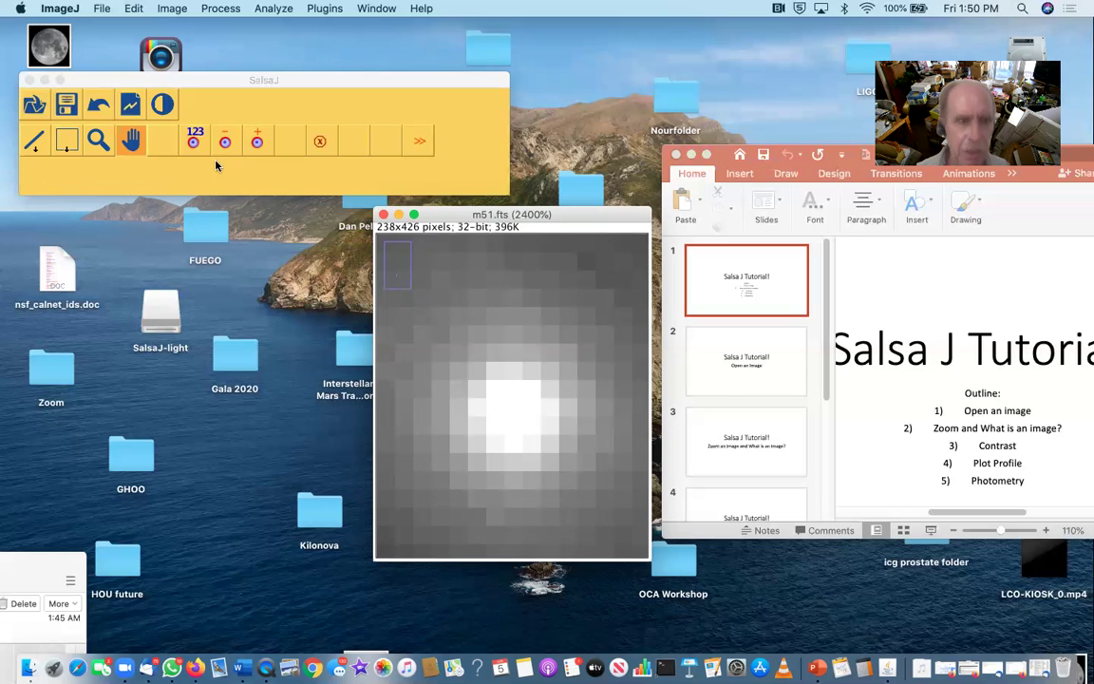
- Zoom the m51 image out from the pixel view down to 200%
click(98, 140)
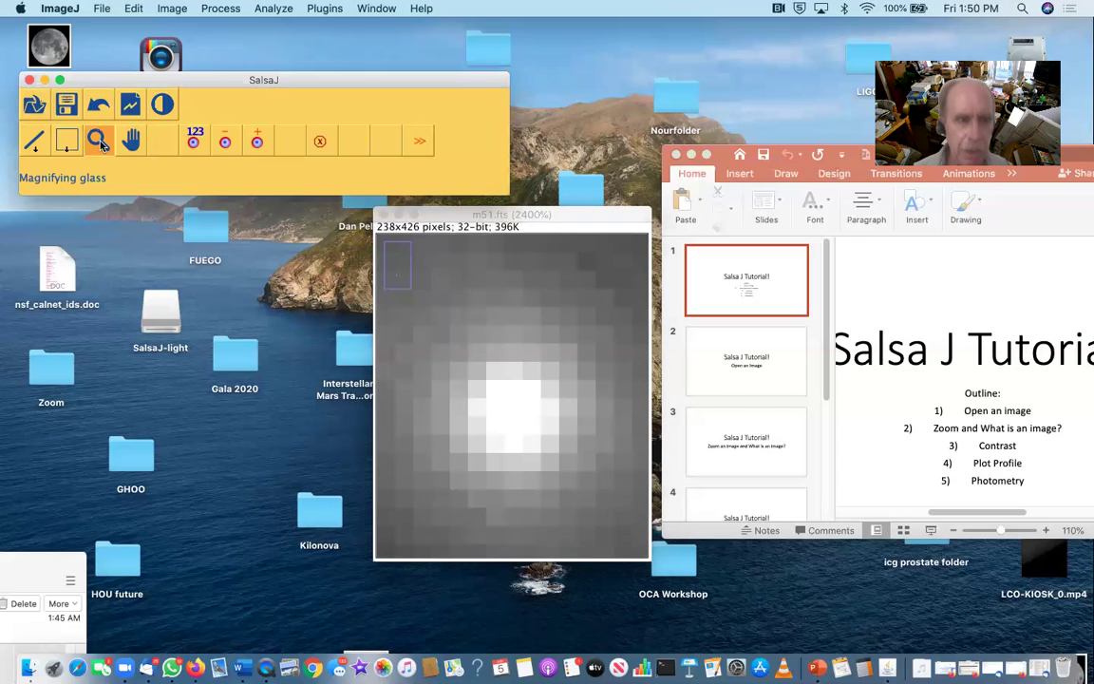
right_click(508, 363)
right_click(507, 363)
right_click(507, 362)
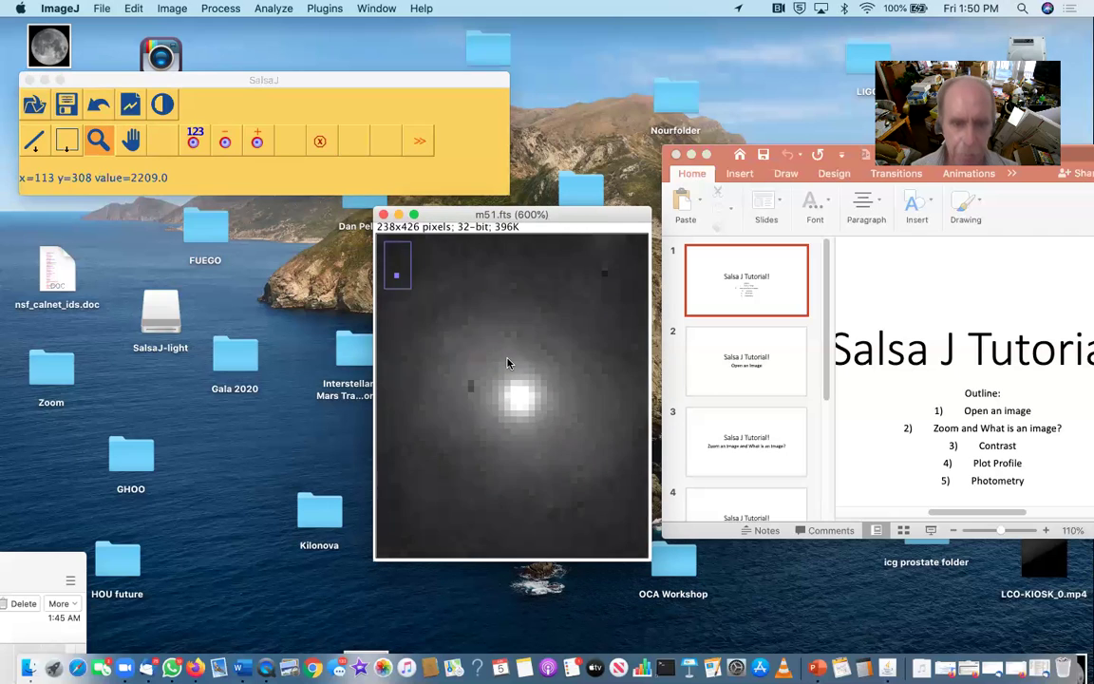
right_click(507, 363)
right_click(507, 363)
right_click(508, 362)
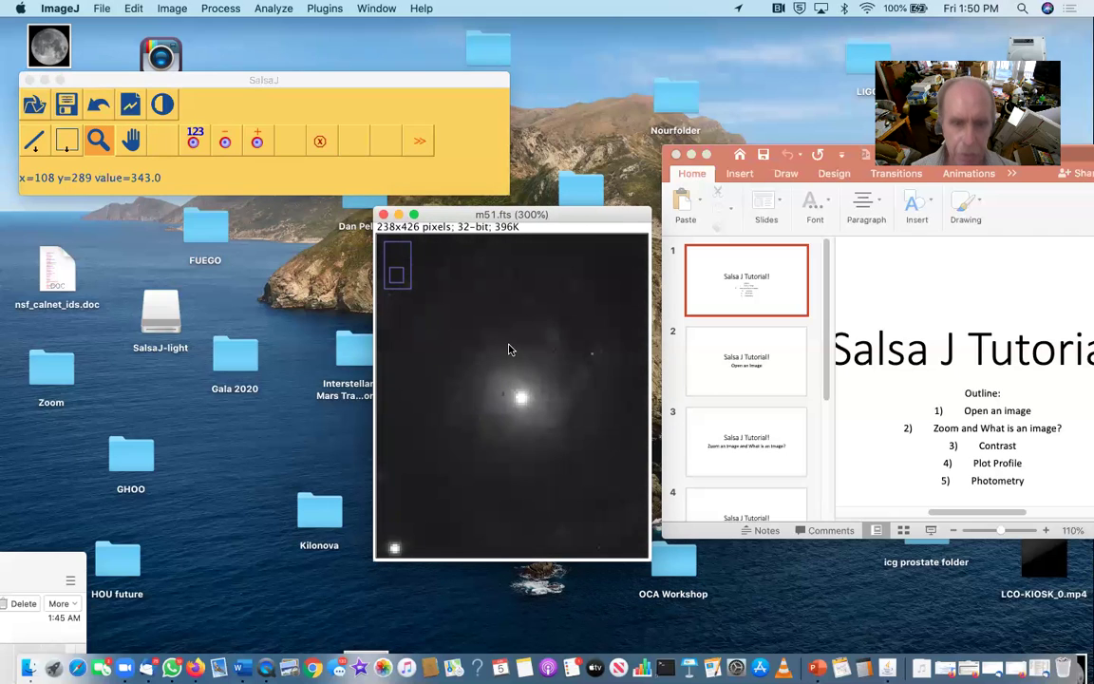
right_click(508, 349)
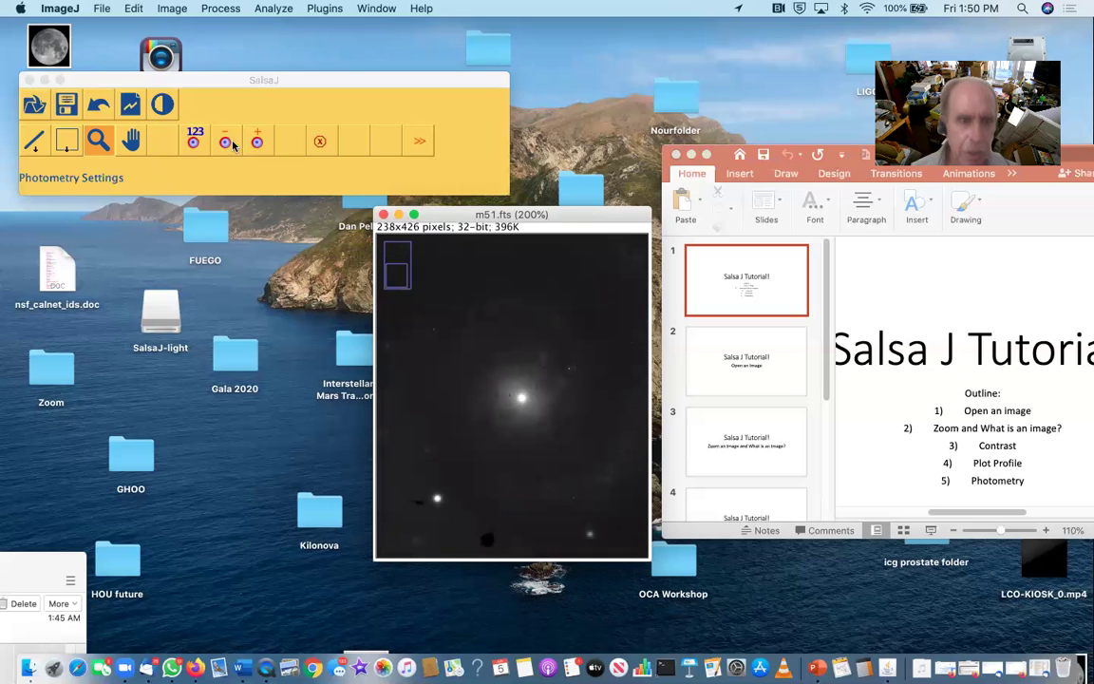
- Pan to the lower stars, then zoom out to 100% to show the full frame
key(space)
drag(540, 332, 507, 435)
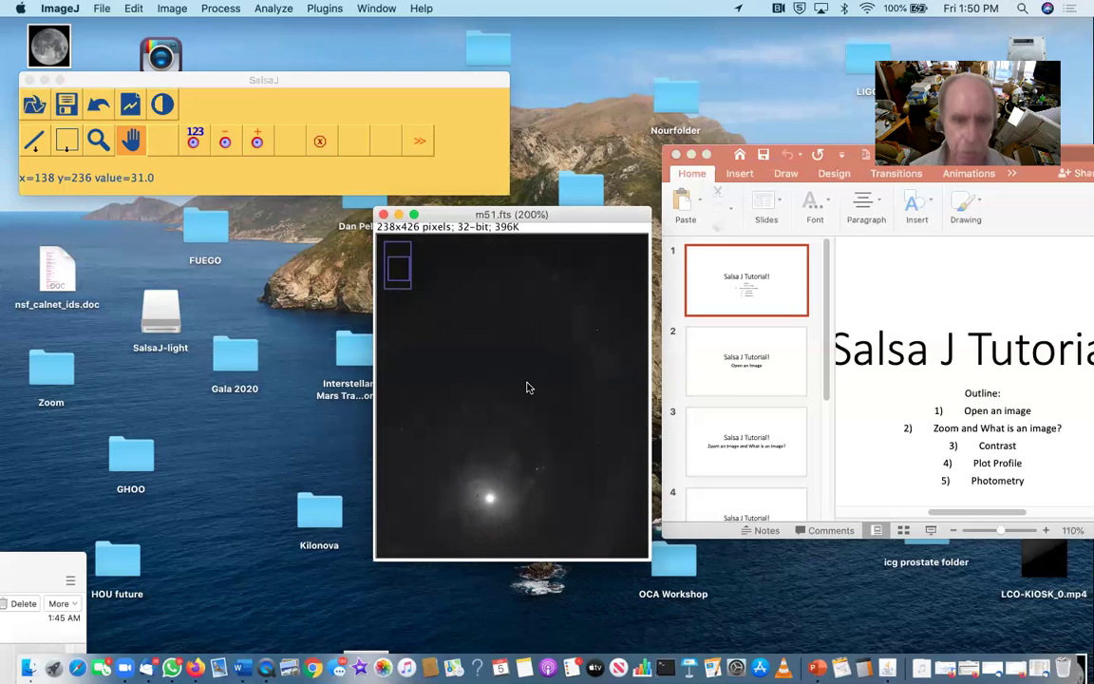
click(98, 141)
right_click(517, 323)
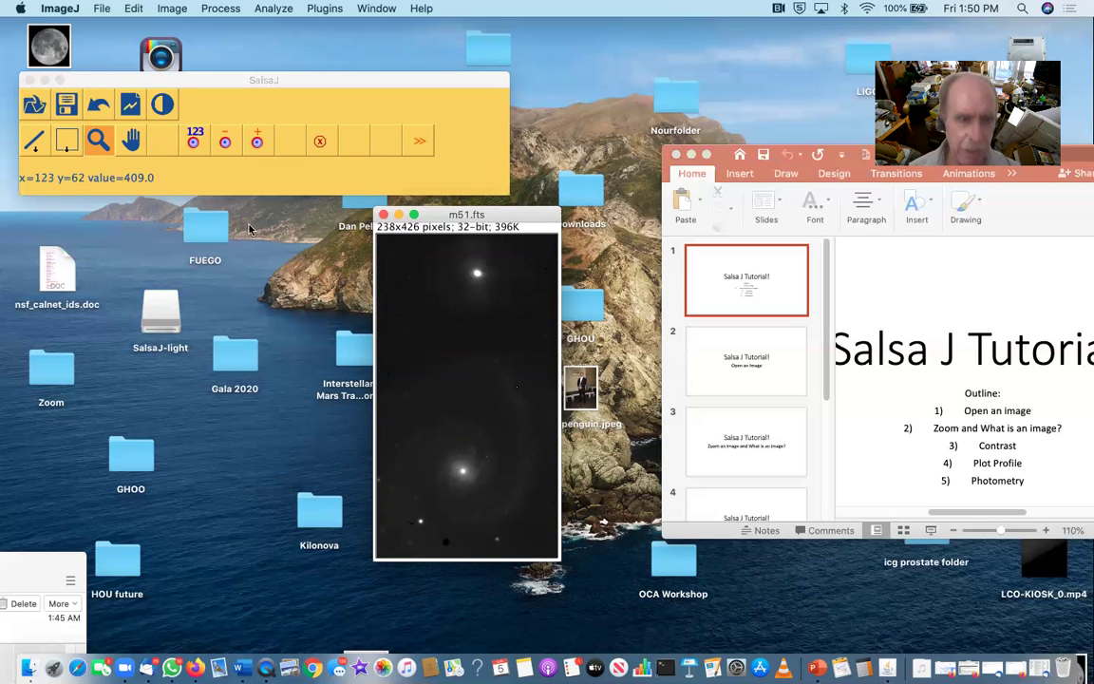
click(106, 143)
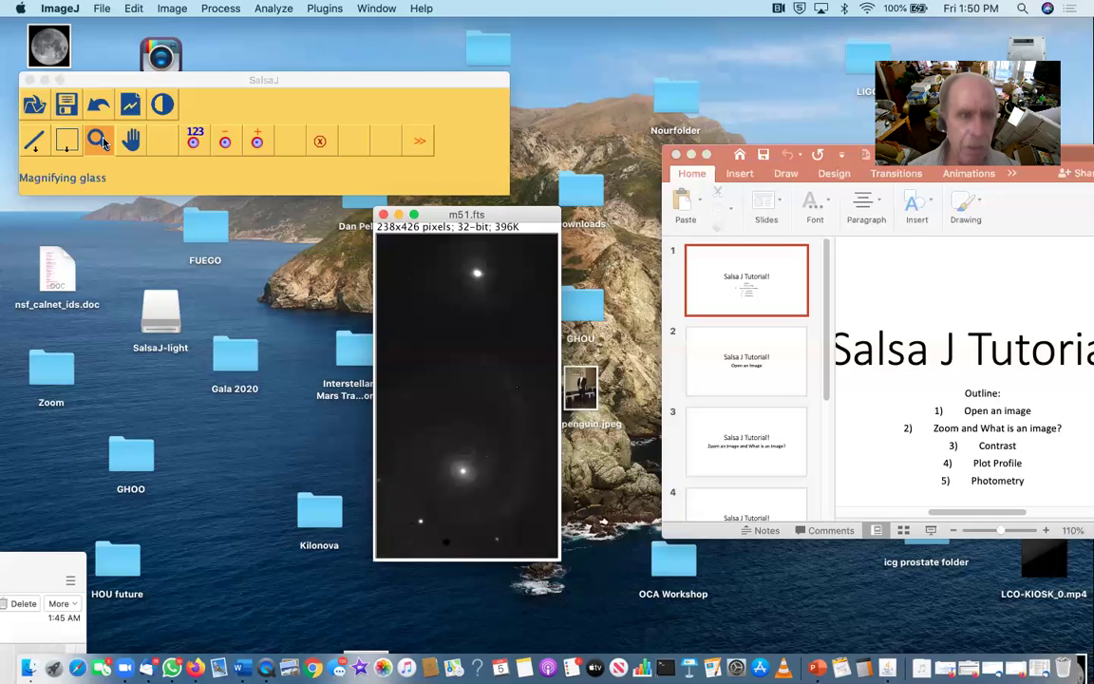
- Open the Brightness & Contrast panel and move it beside the image
click(161, 112)
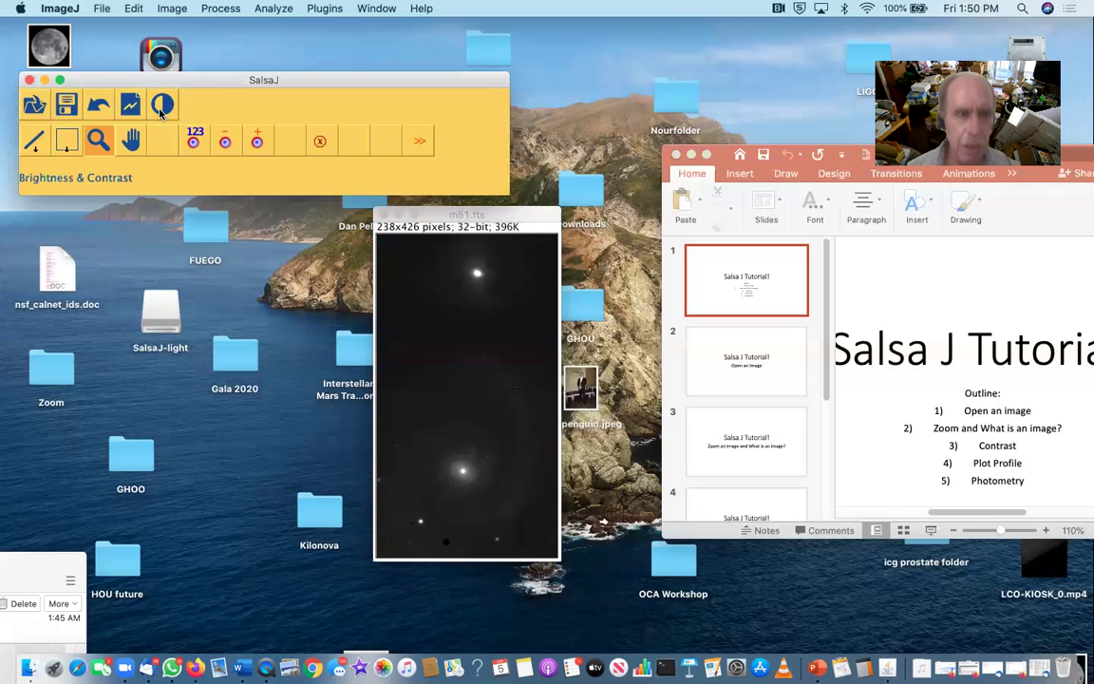
drag(215, 86, 206, 254)
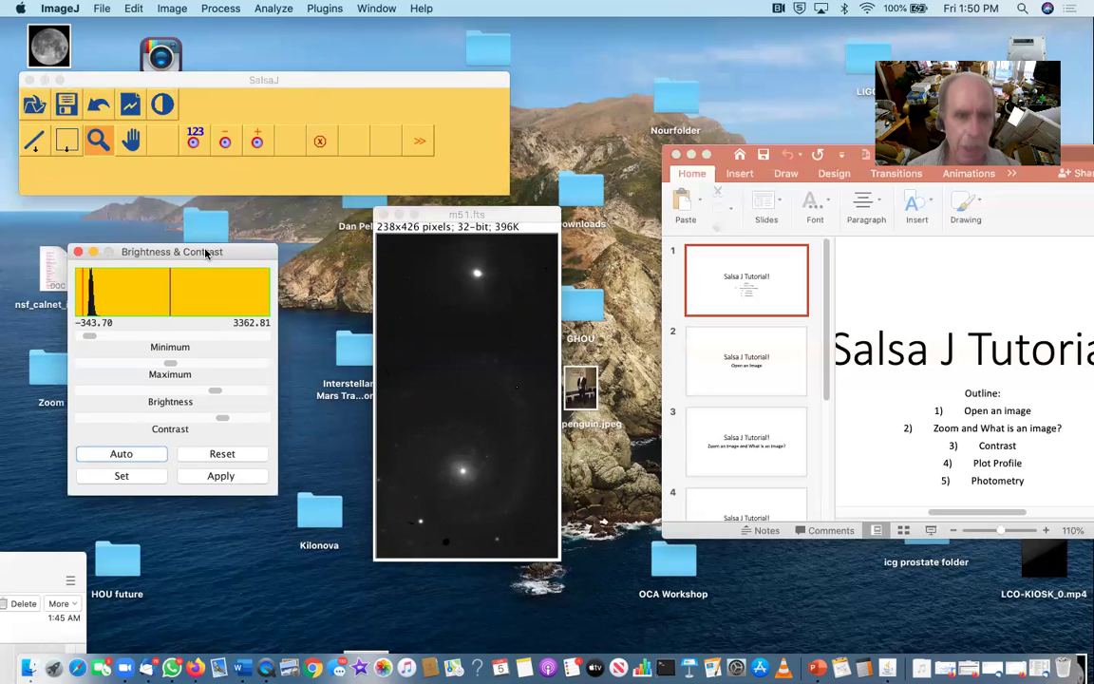
click(471, 318)
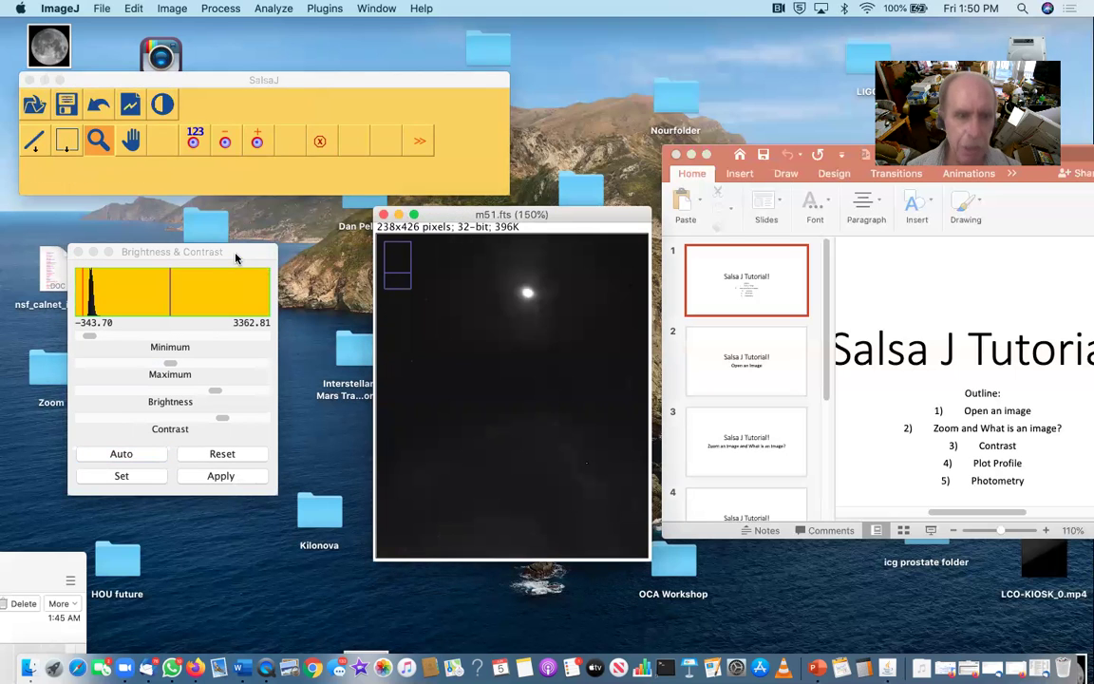
click(237, 257)
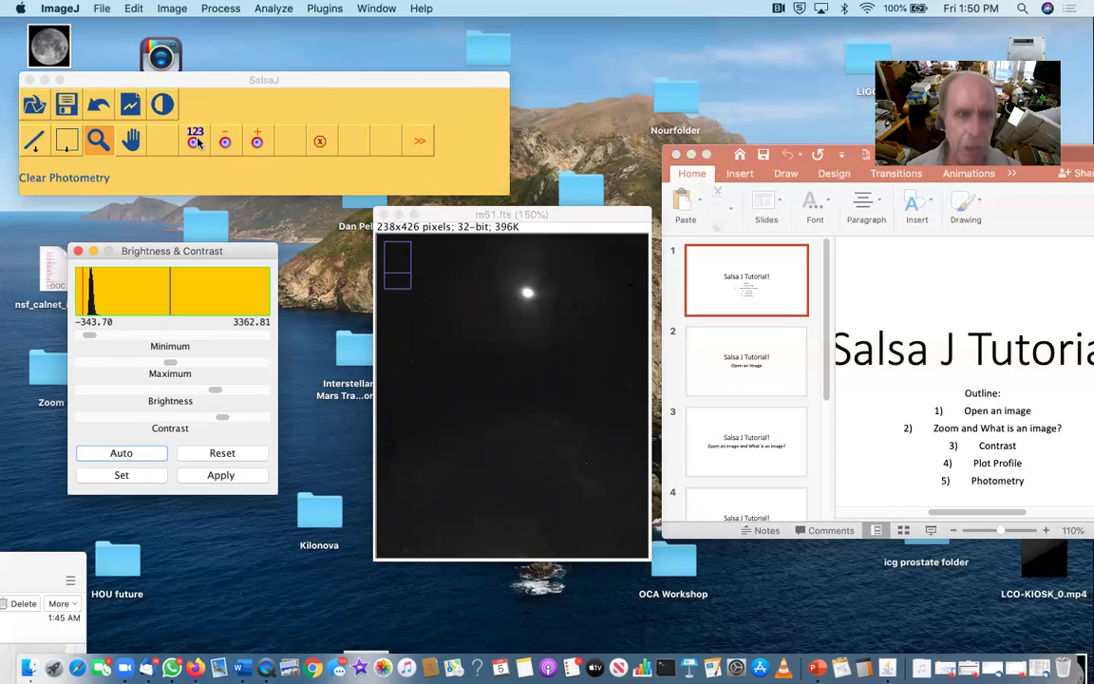
- Zoom out, enlarge the image window, then zoom the m51 image in to 150%
click(129, 140)
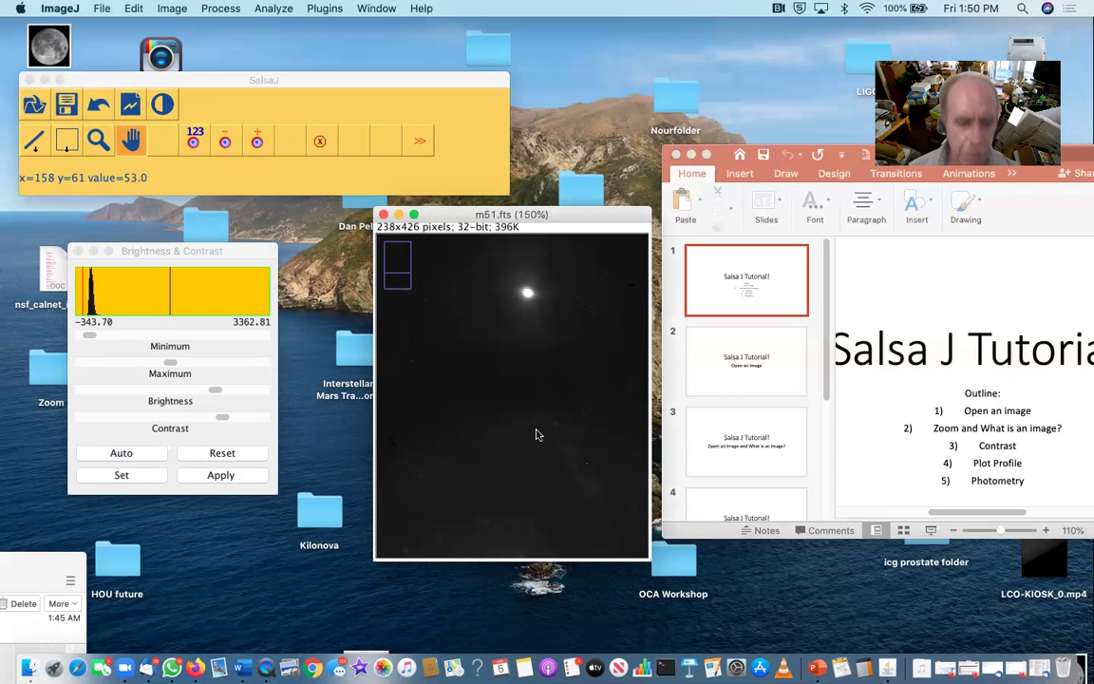
click(97, 138)
right_click(606, 371)
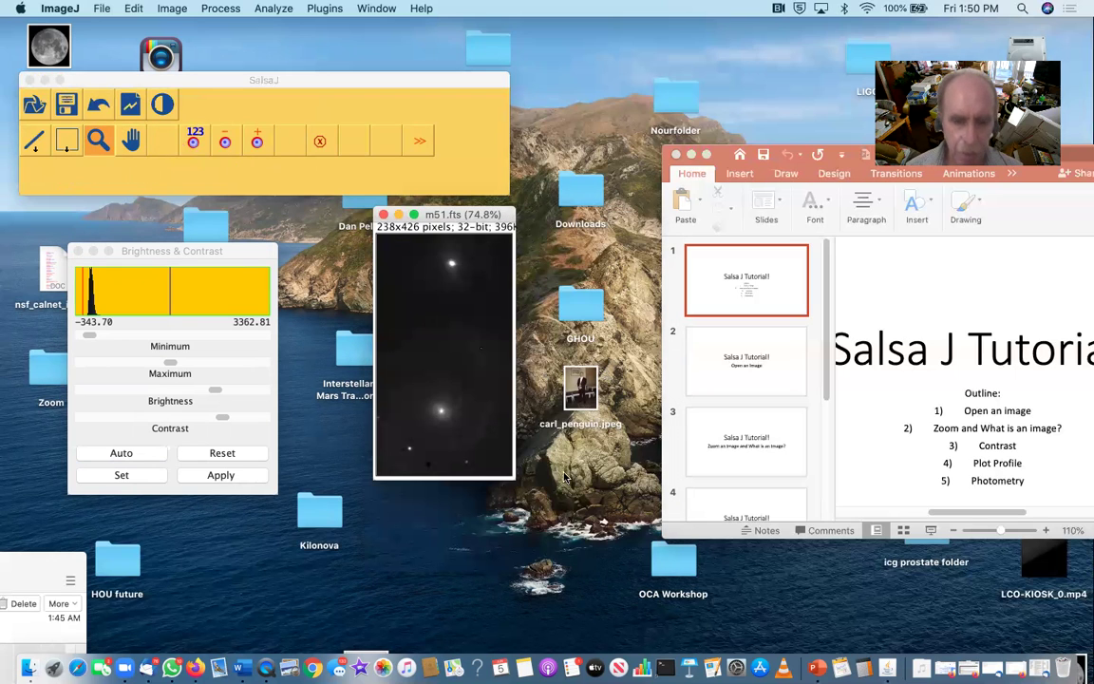
drag(514, 477, 660, 499)
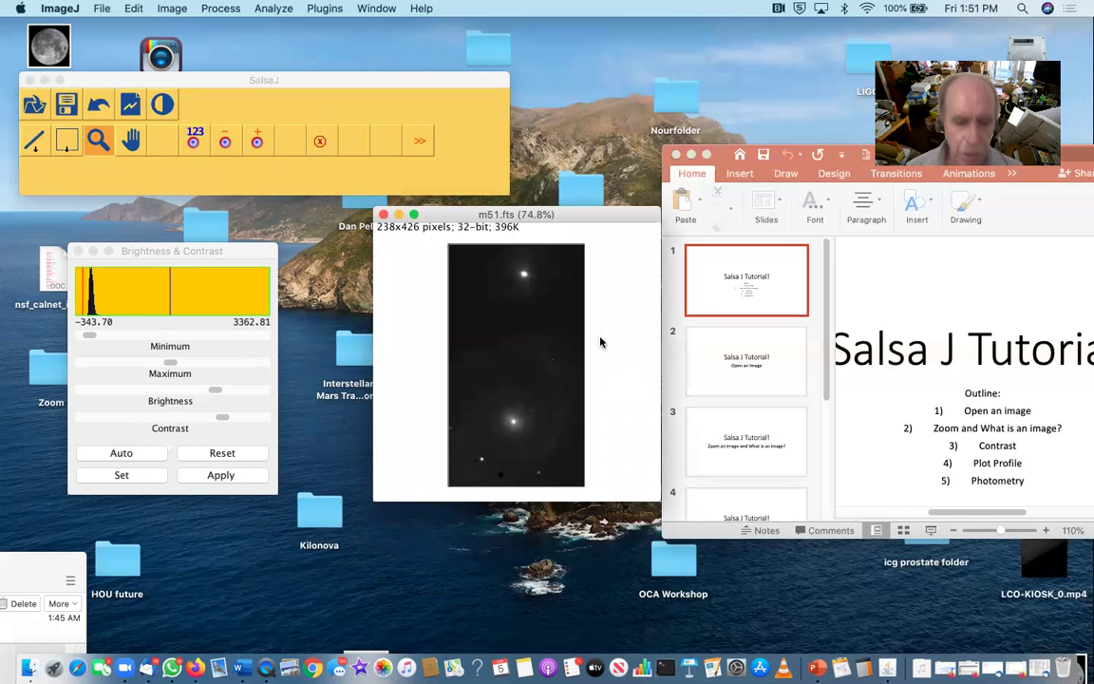
click(564, 282)
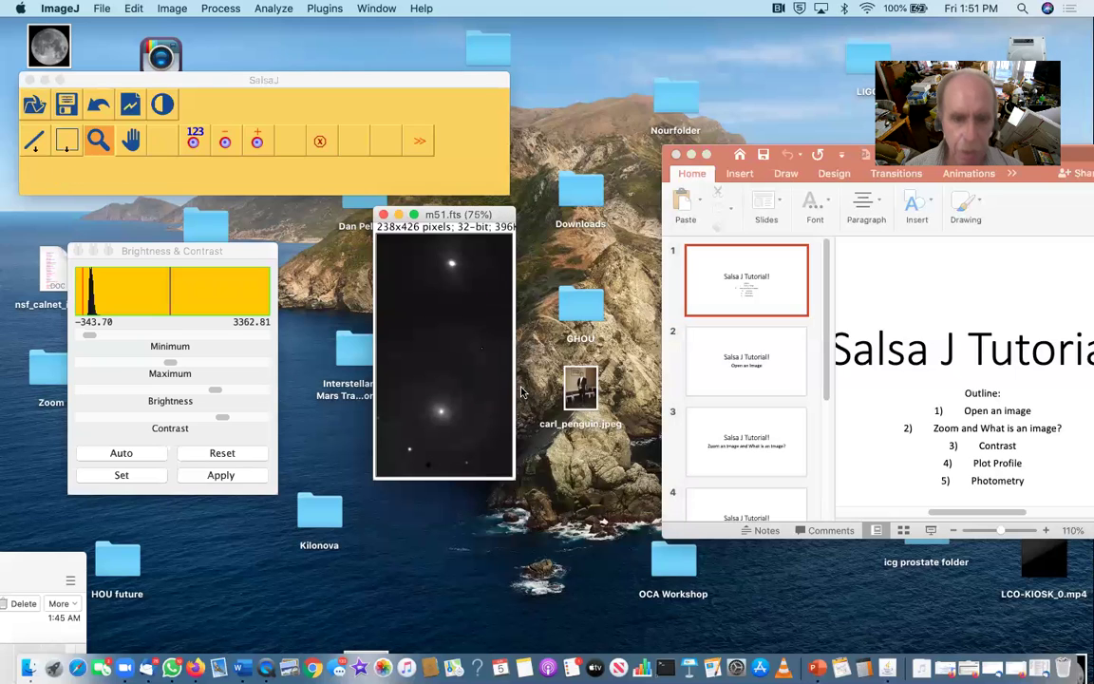
click(513, 473)
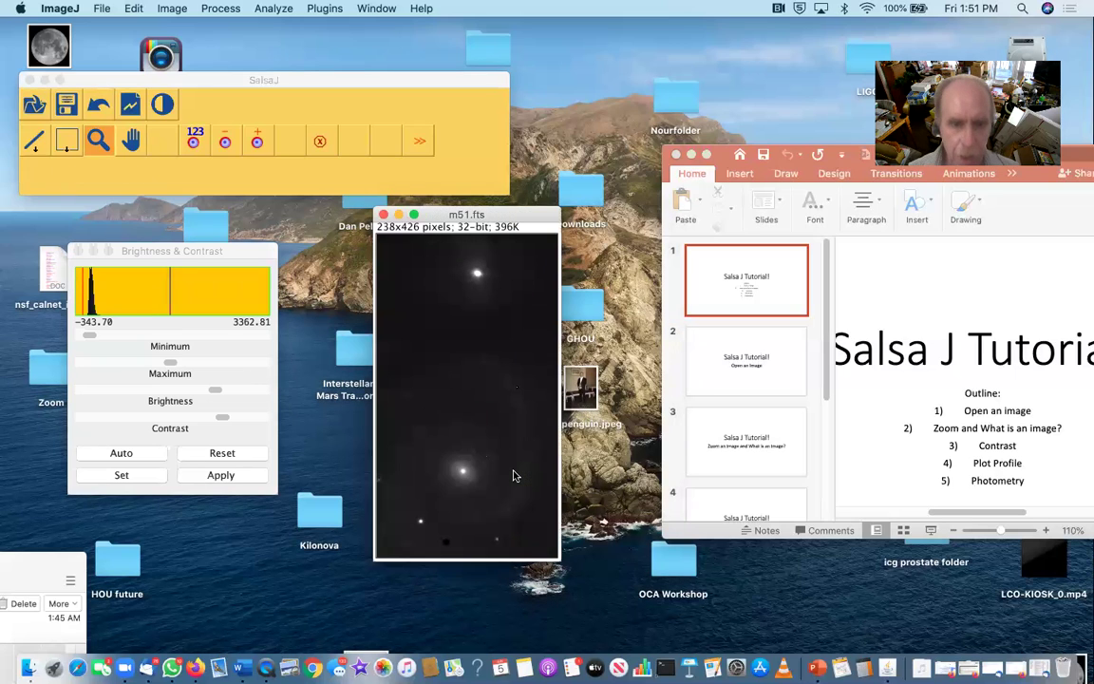
click(512, 475)
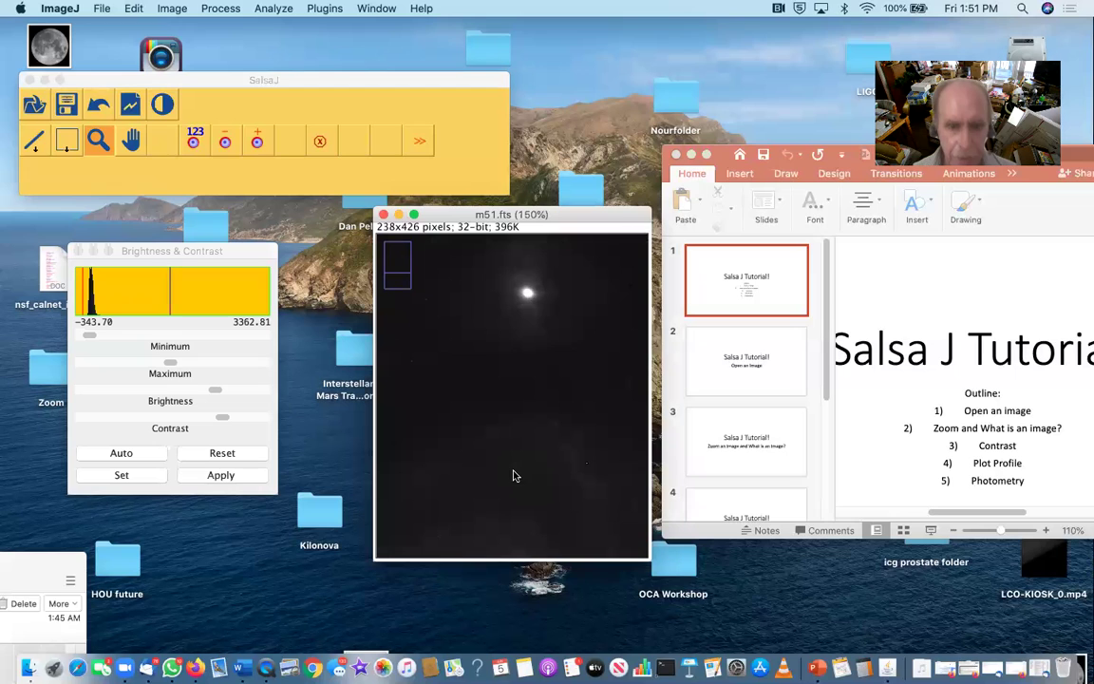
- Pan toward the lower galaxy, enlarge the window at 100%, and return to 150%
click(126, 152)
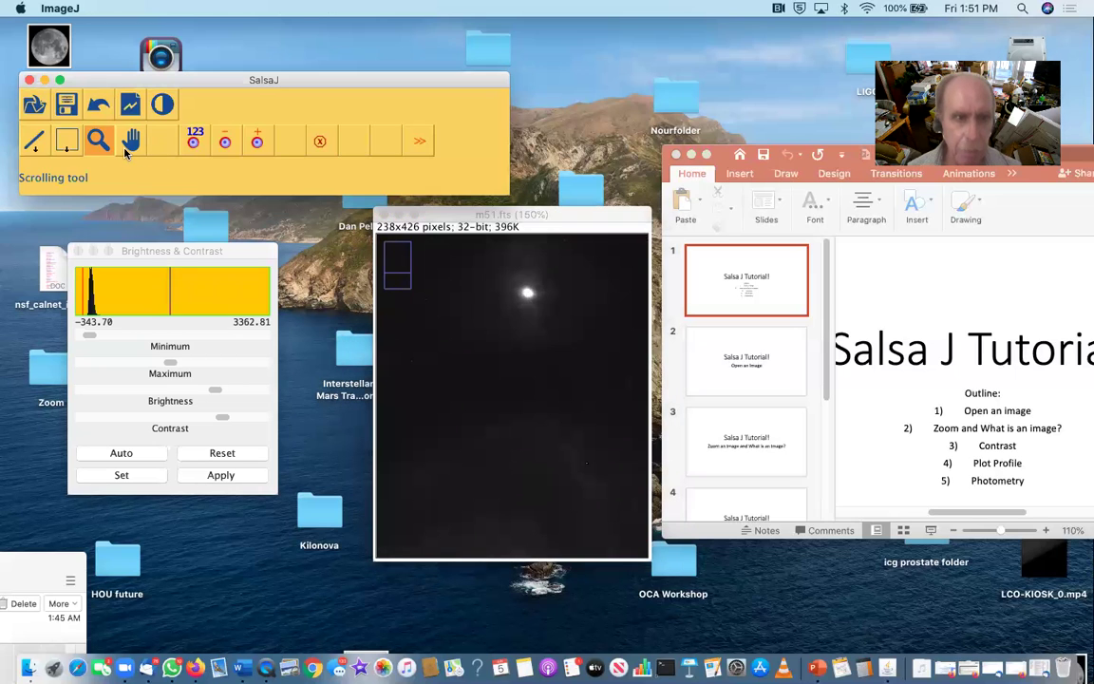
click(126, 152)
drag(470, 415, 480, 373)
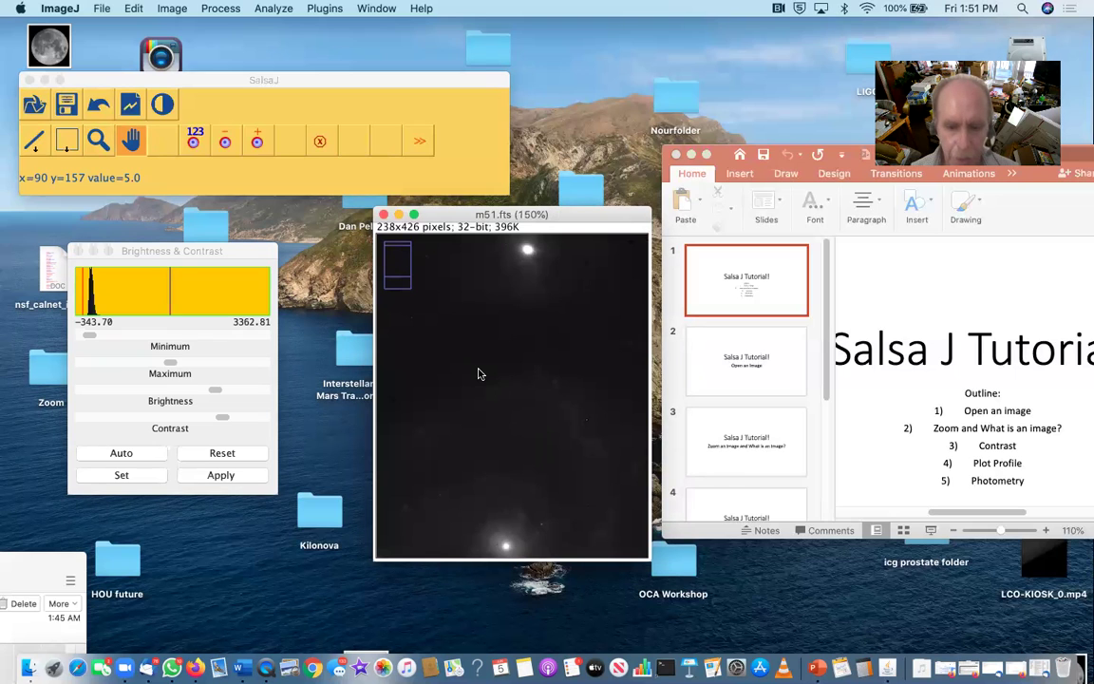
key(minus)
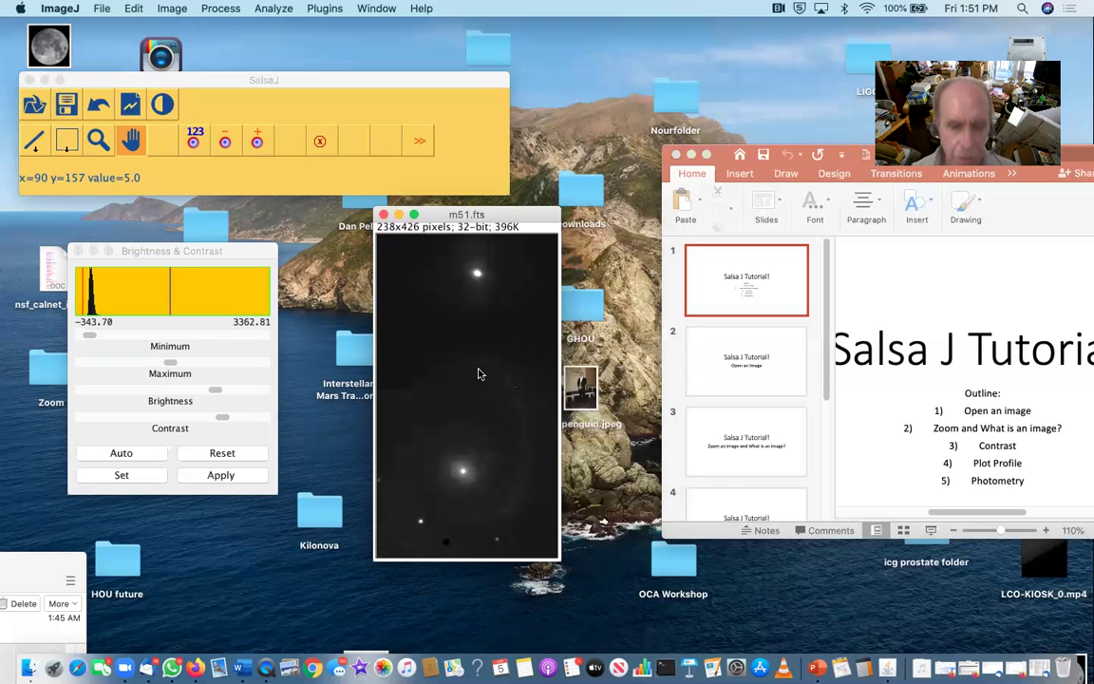
drag(558, 560, 656, 605)
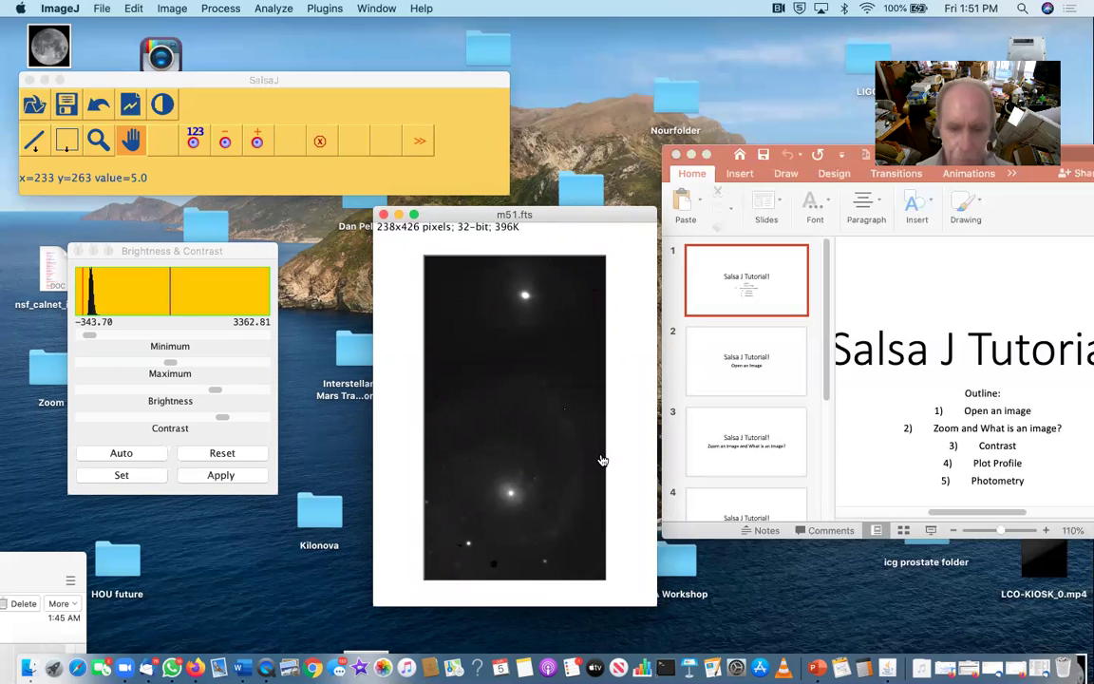
key(plus)
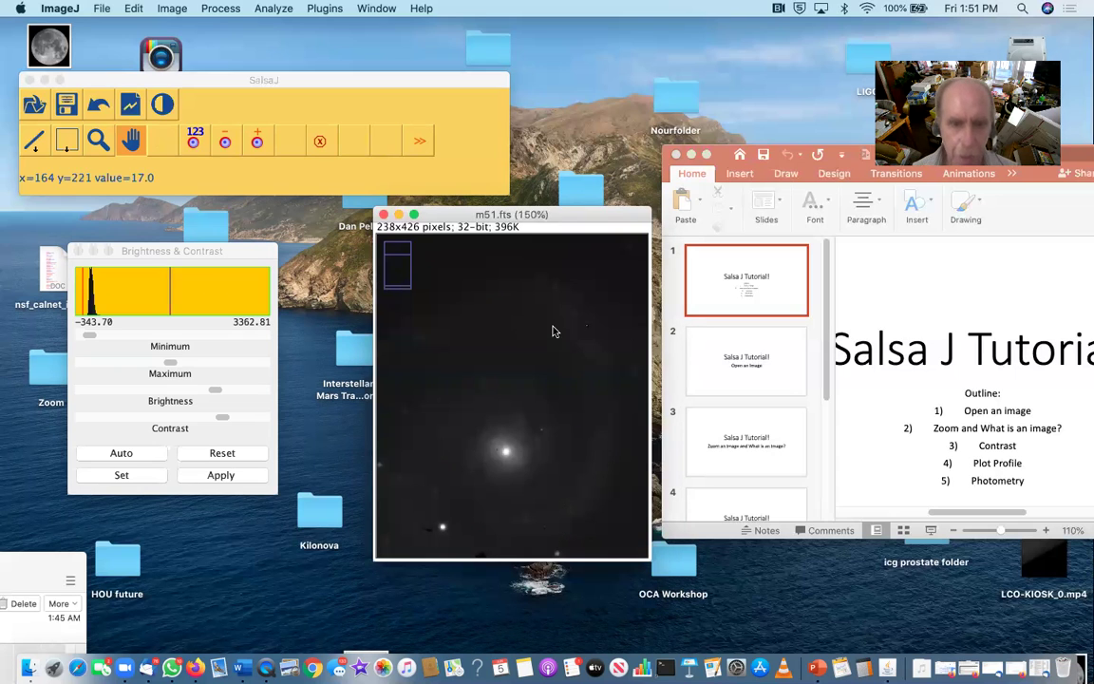
- Enlarge the window further and pan to frame both M51's core and the companion
click(130, 139)
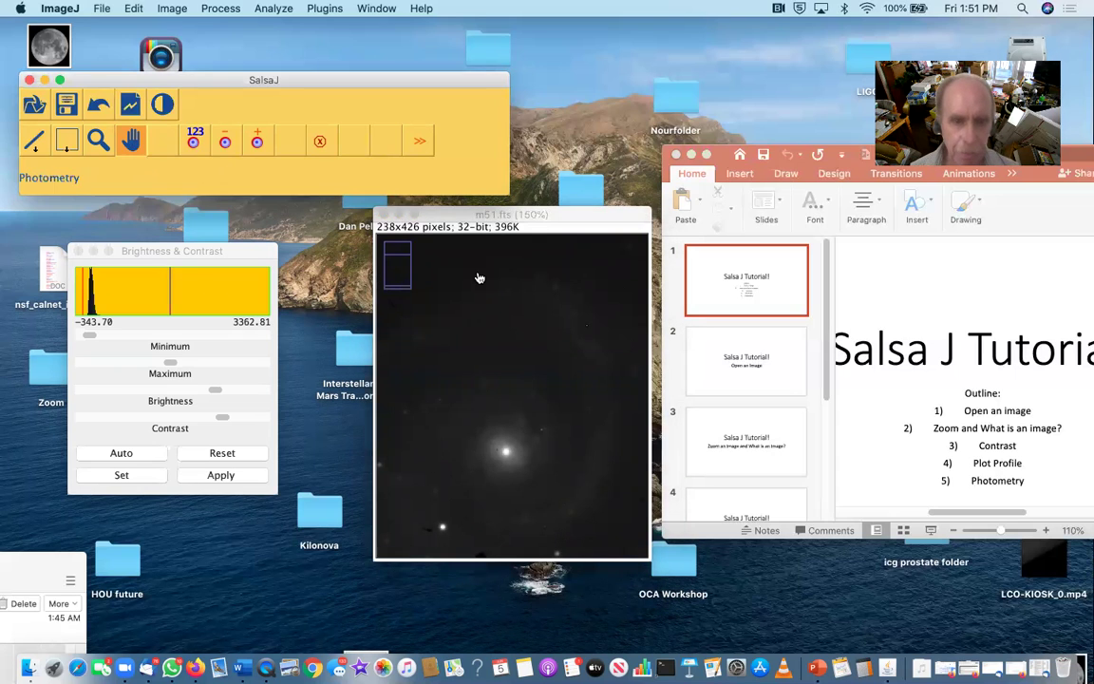
drag(501, 283, 499, 369)
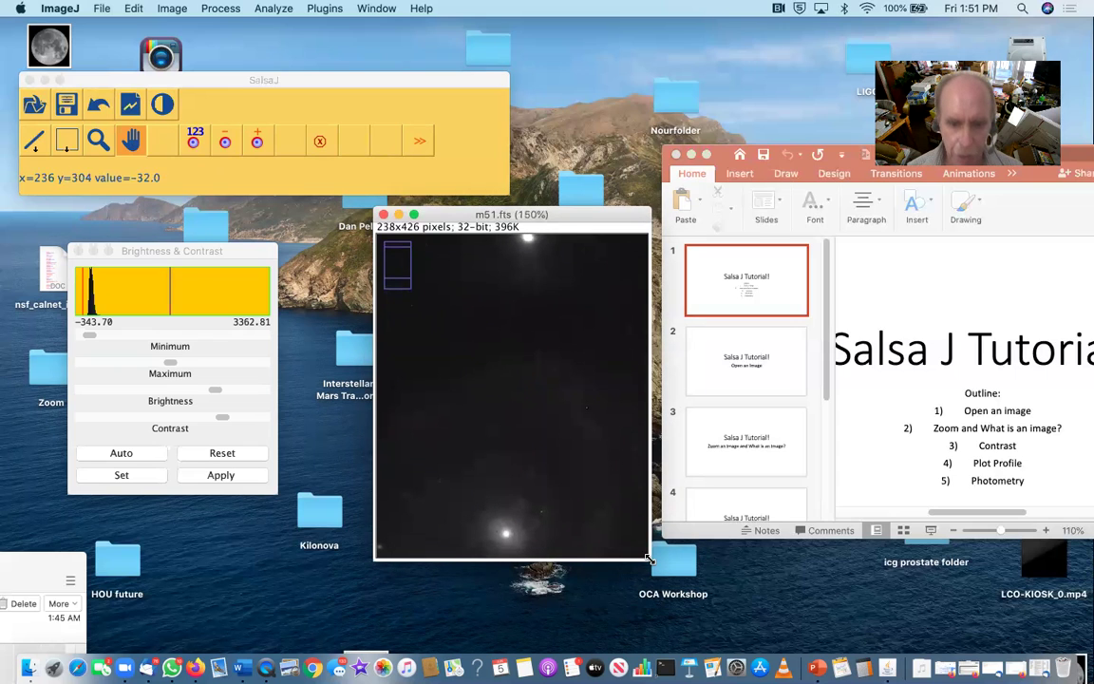
drag(649, 559, 709, 632)
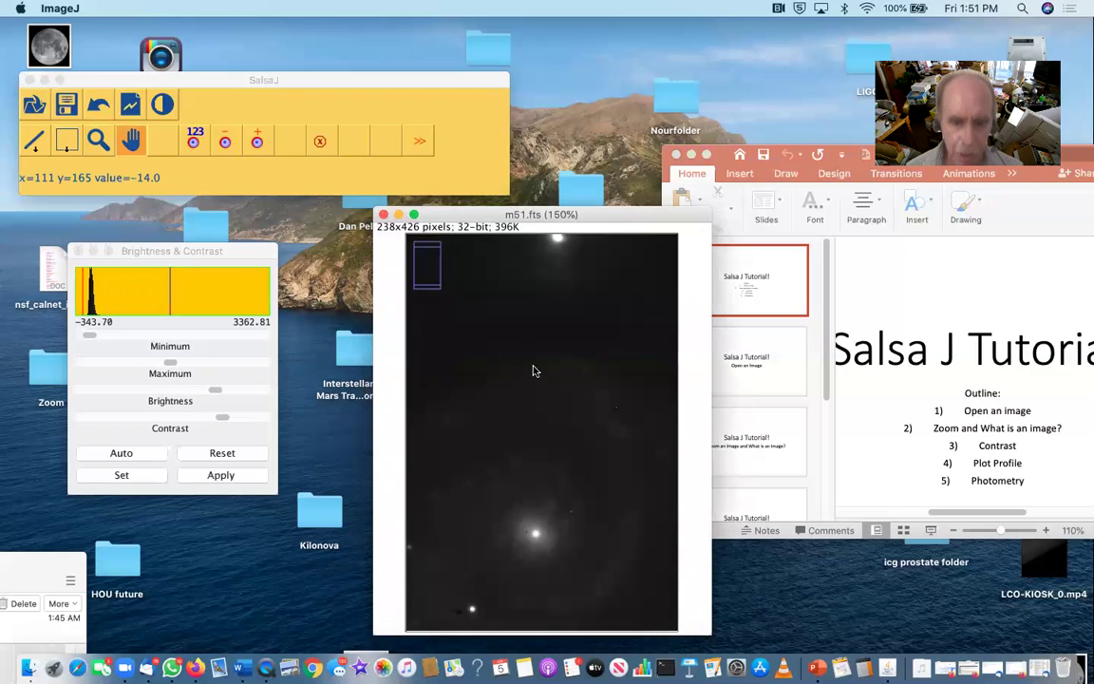
drag(535, 368, 530, 403)
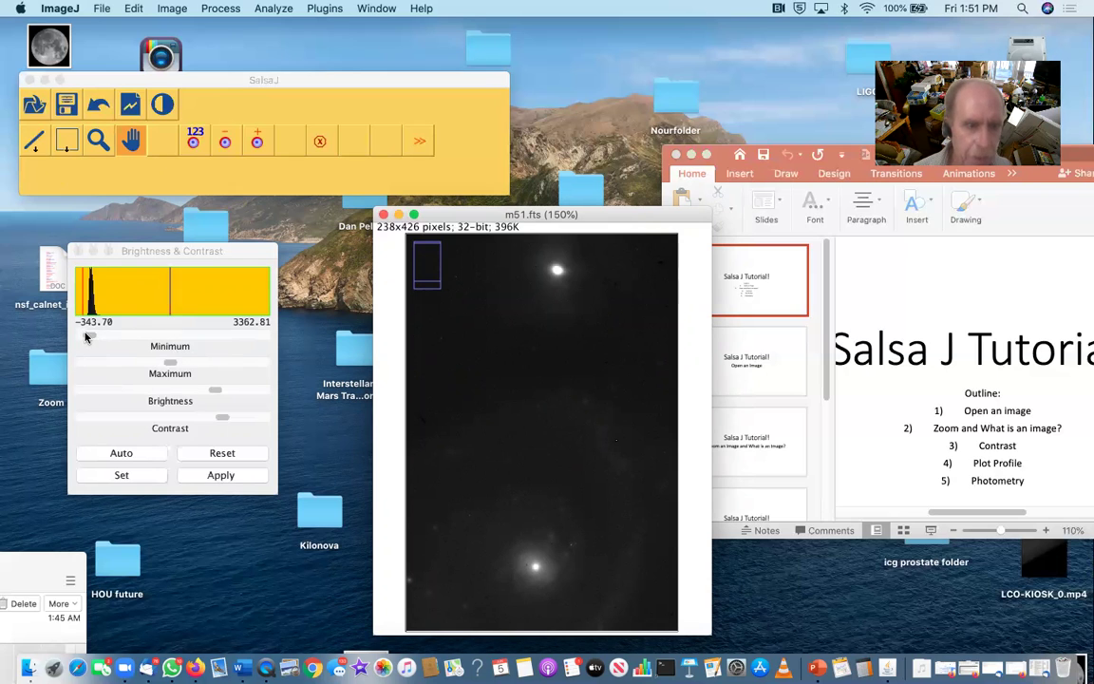
drag(85, 337, 123, 331)
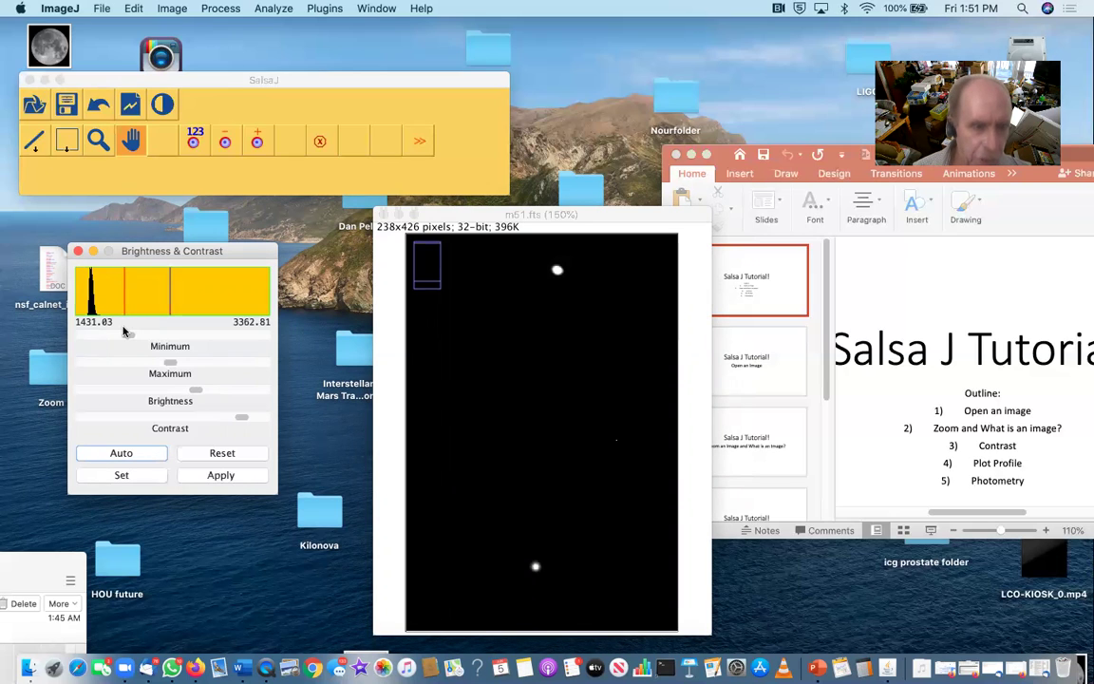
drag(124, 331, 136, 332)
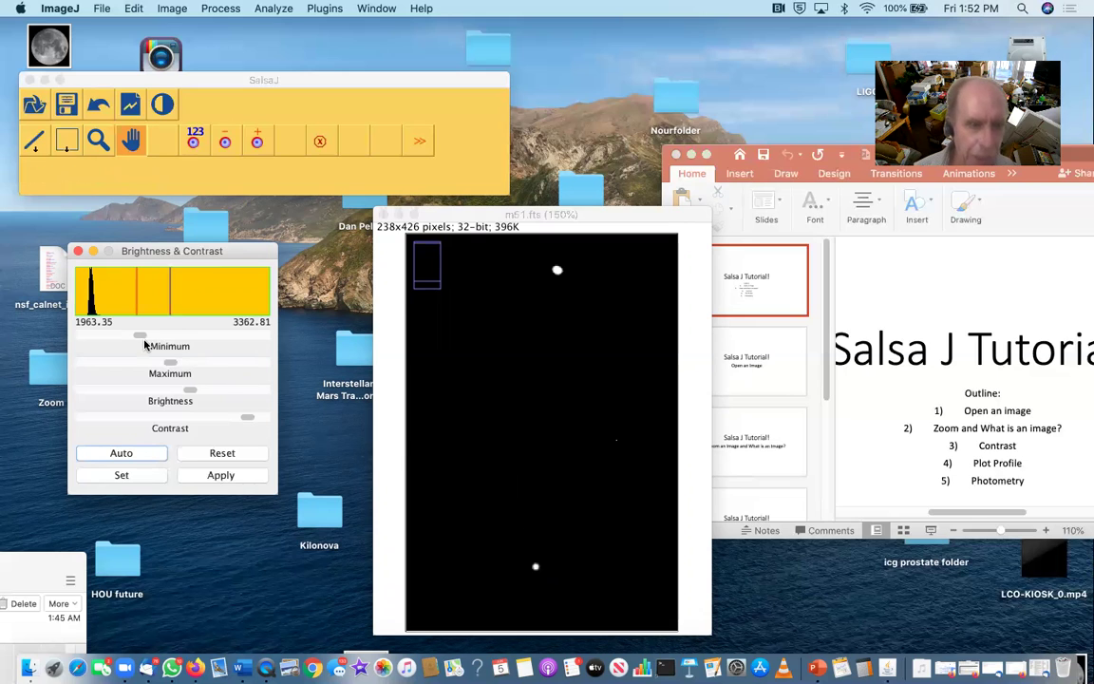
drag(141, 340, 92, 340)
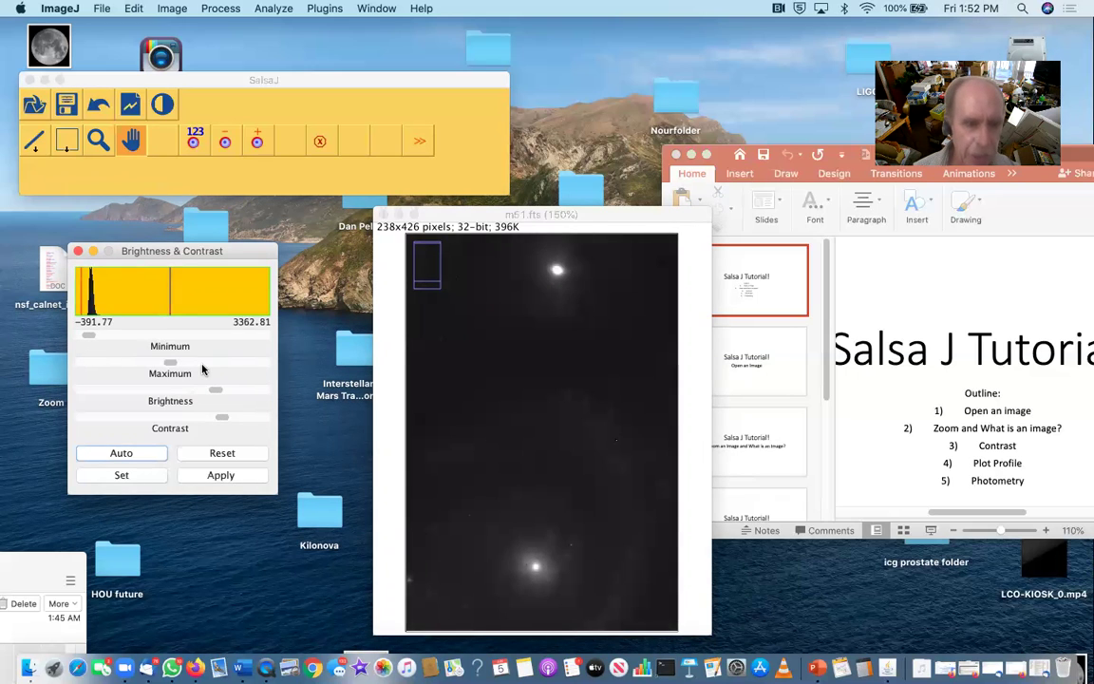
- Drag the Maximum slider down to about 366 (range -190.14 to 366.38) to reveal the spiral arms
drag(171, 366, 96, 343)
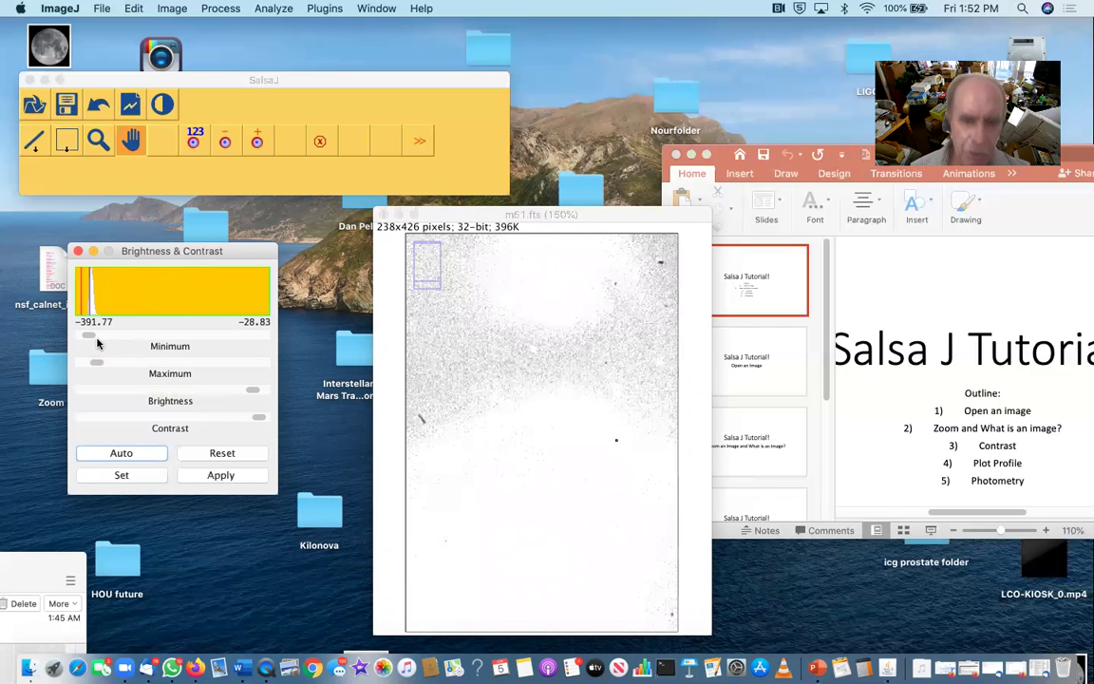
mouse_move(99, 344)
mouse_down()
mouse_move(186, 339)
mouse_move(93, 336)
mouse_up()
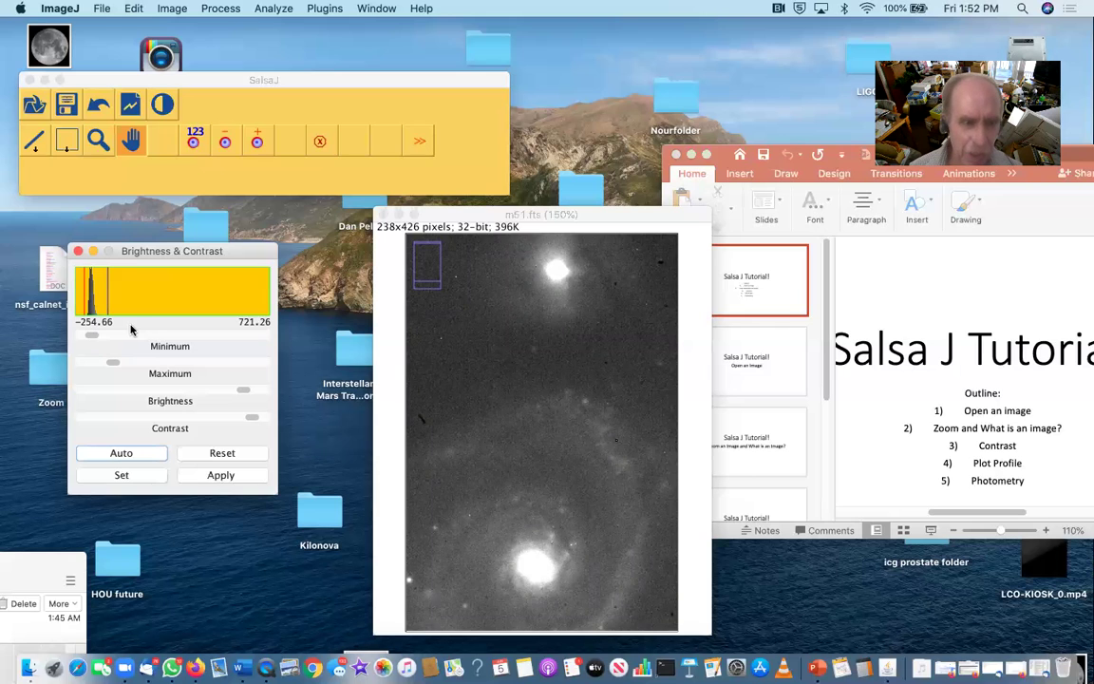
drag(114, 366, 91, 339)
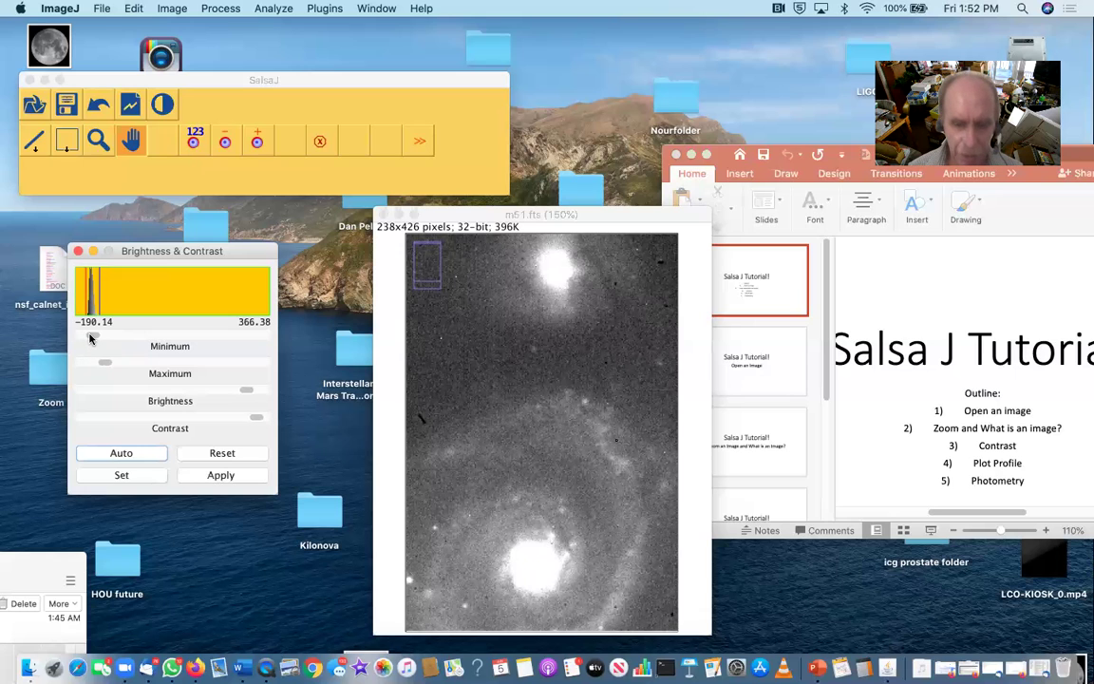